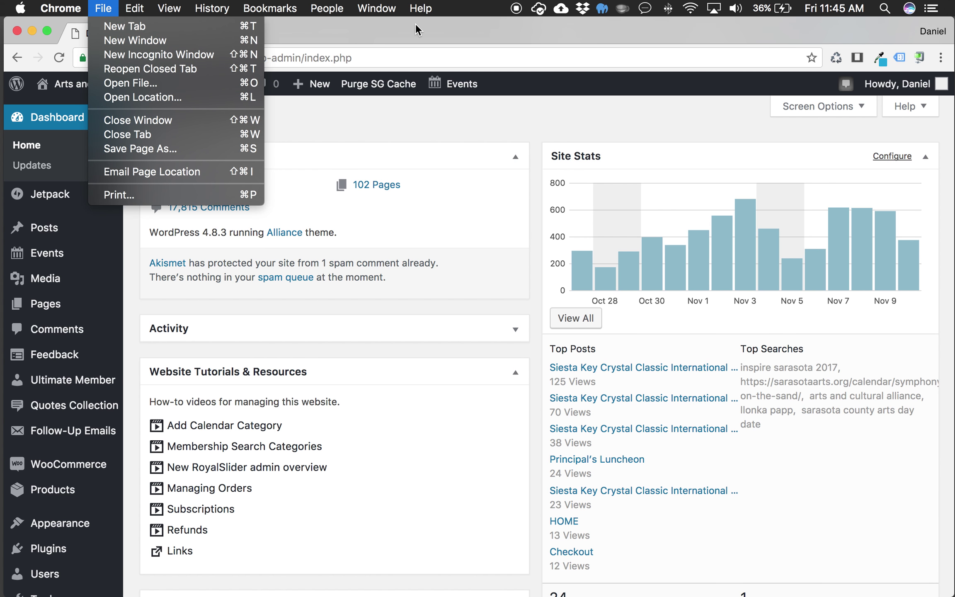
Step: Dismiss the stray menu on the WordPress Dashboard and open Chrome's File menu
left_click(412, 27)
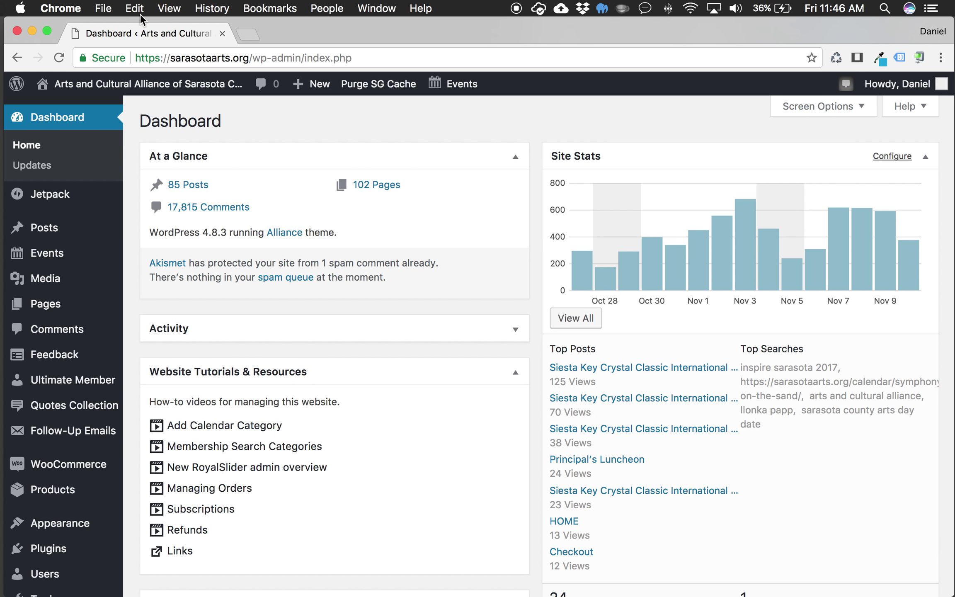
left_click(97, 9)
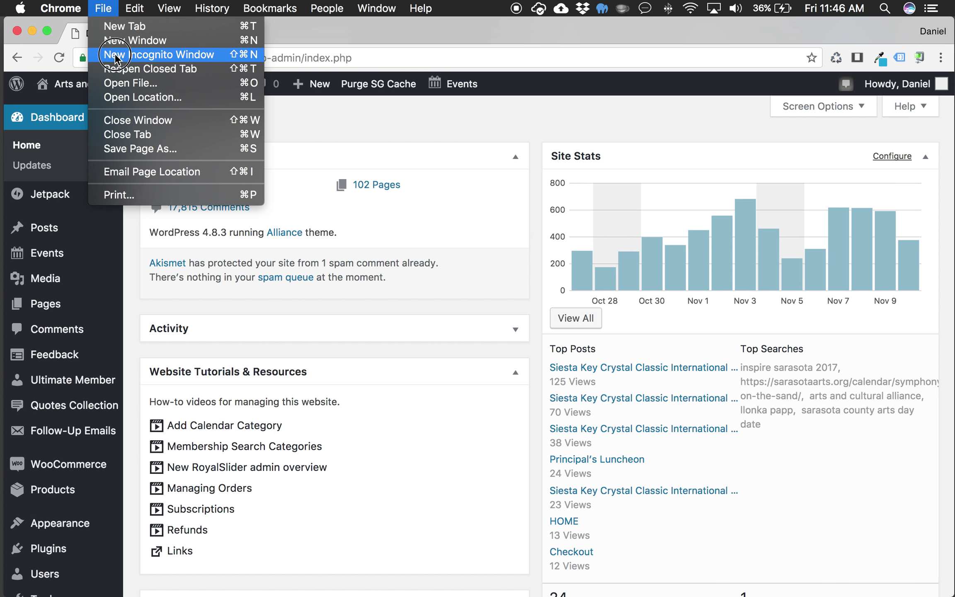
Step: Open a new Chrome incognito window
left_click(116, 54)
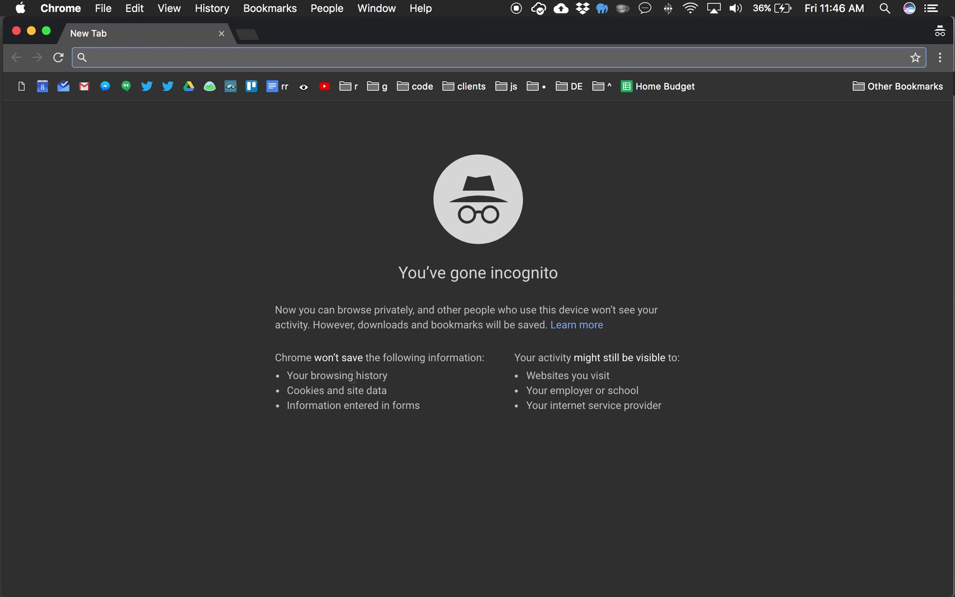
left_click_drag(286, 375, 413, 406)
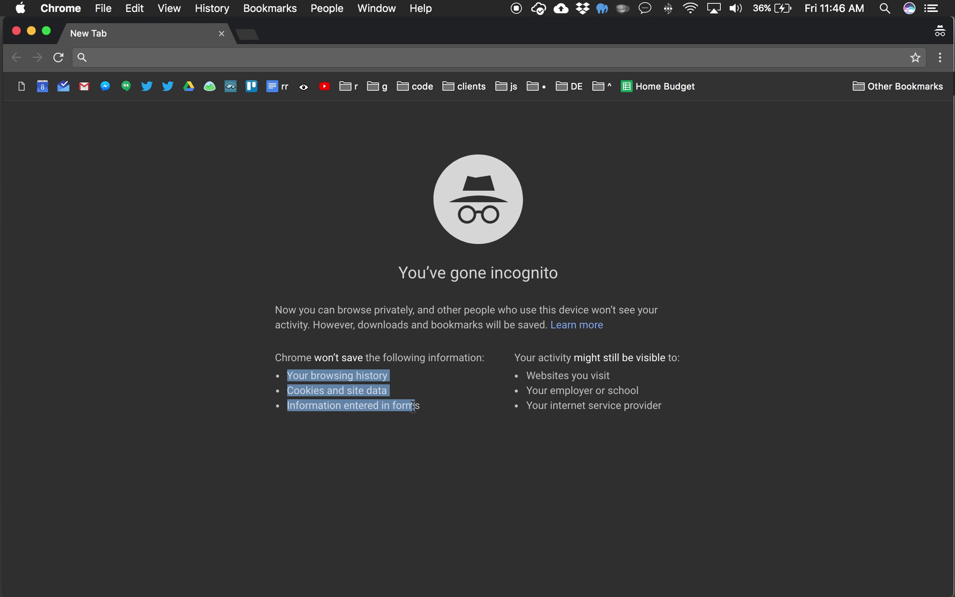
left_click(816, 413)
Step: Load sarasotaarts.org in the incognito window's address bar
left_click(400, 54)
type("sarasotaarts.org")
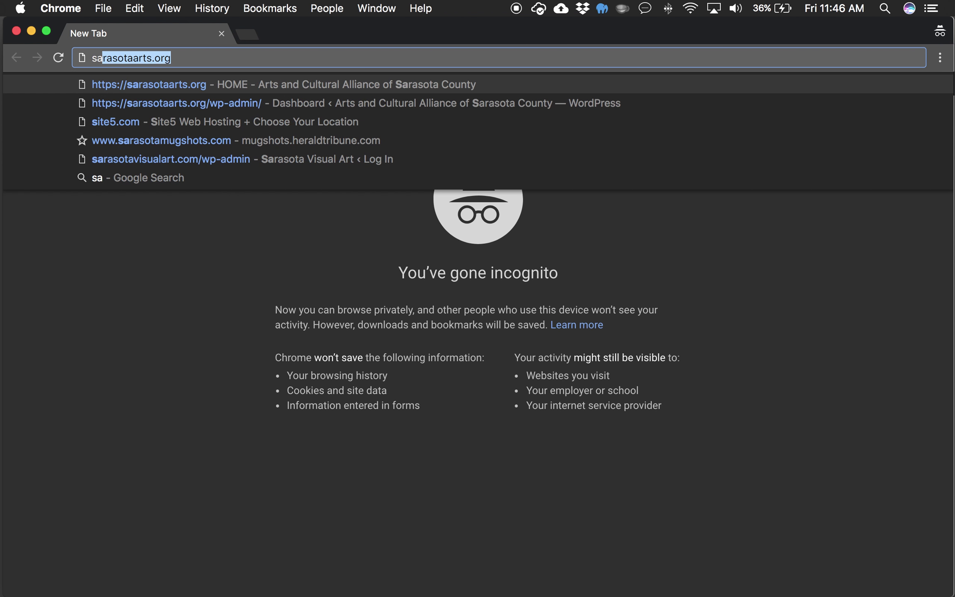
key("Return")
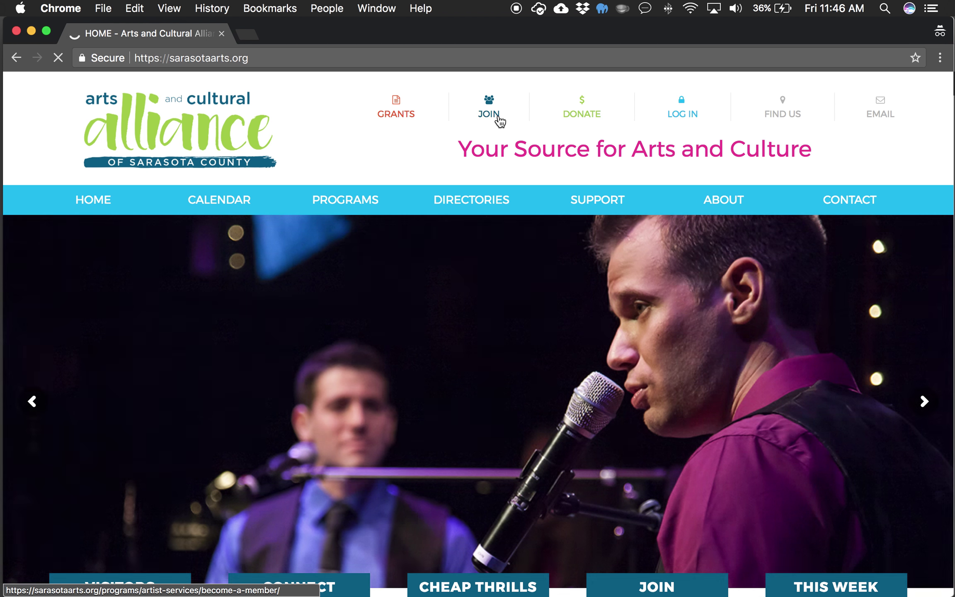
Step: Go to the Become a Member page and open the Individual Membership product
left_click(495, 118)
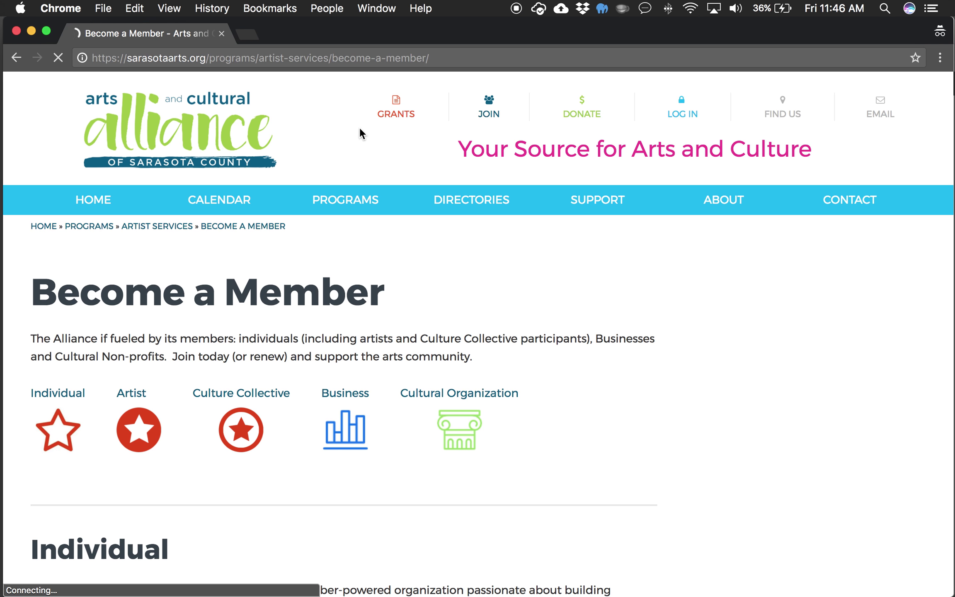
scroll(501, 417, "down", 8)
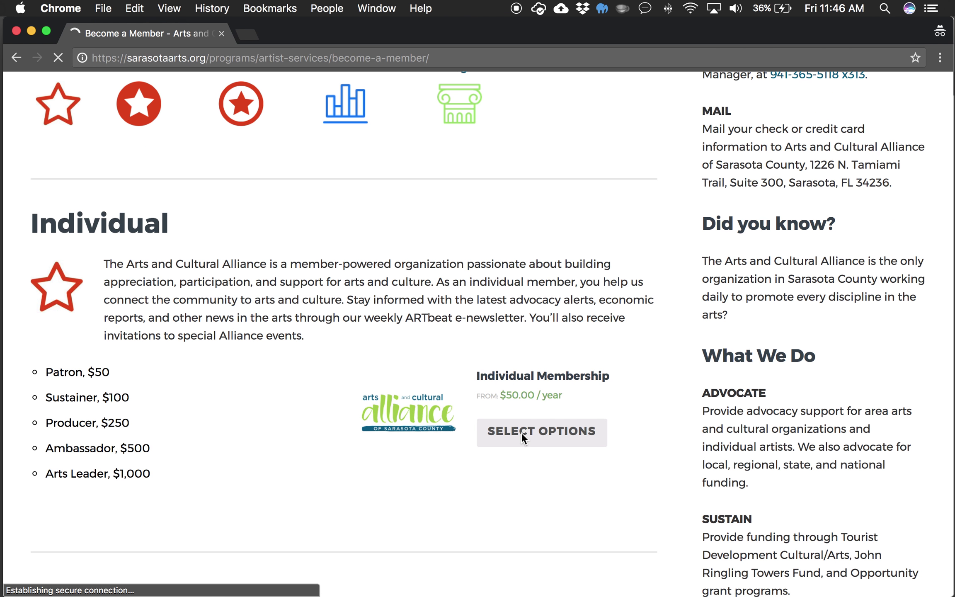
left_click(559, 433)
Step: Choose the Patron, $50 membership type and sign up to add it to the cart
scroll(560, 434, "down", 2)
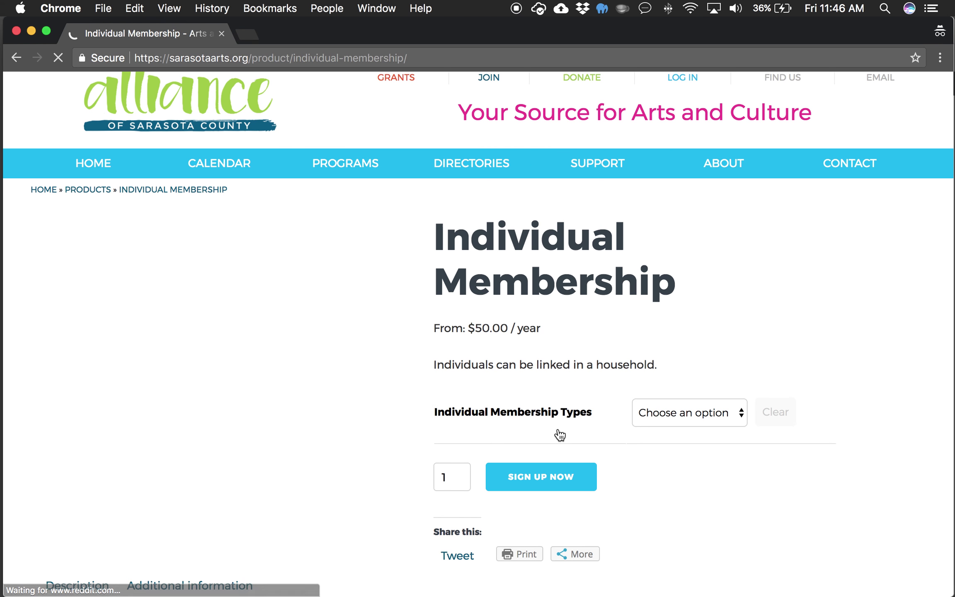
left_click(707, 406)
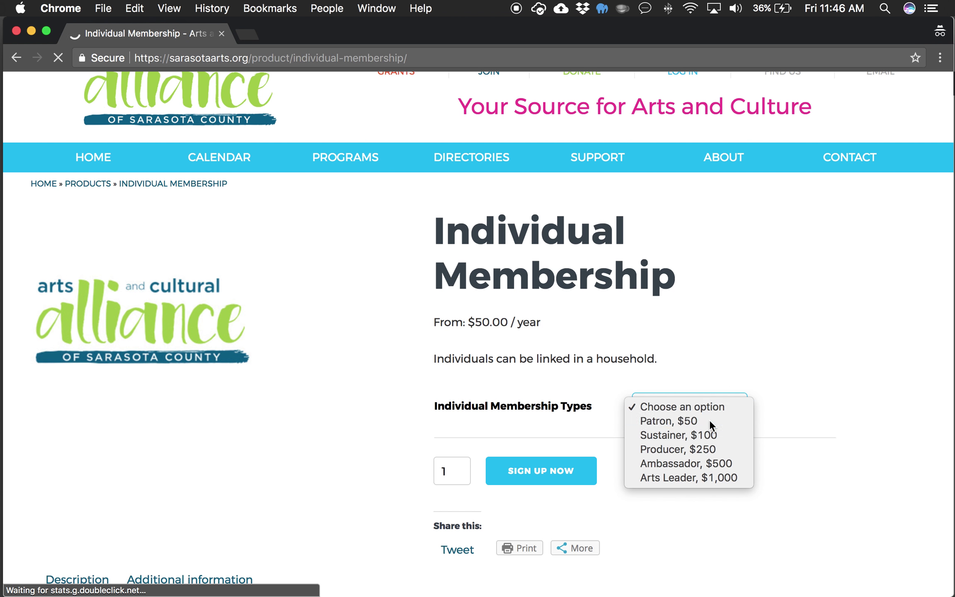
left_click(710, 420)
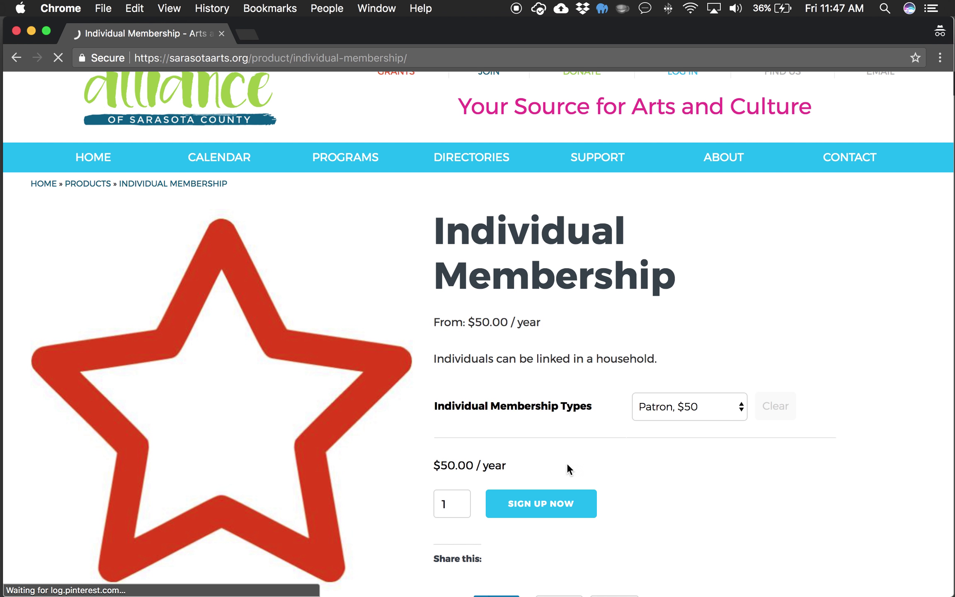
left_click(533, 509)
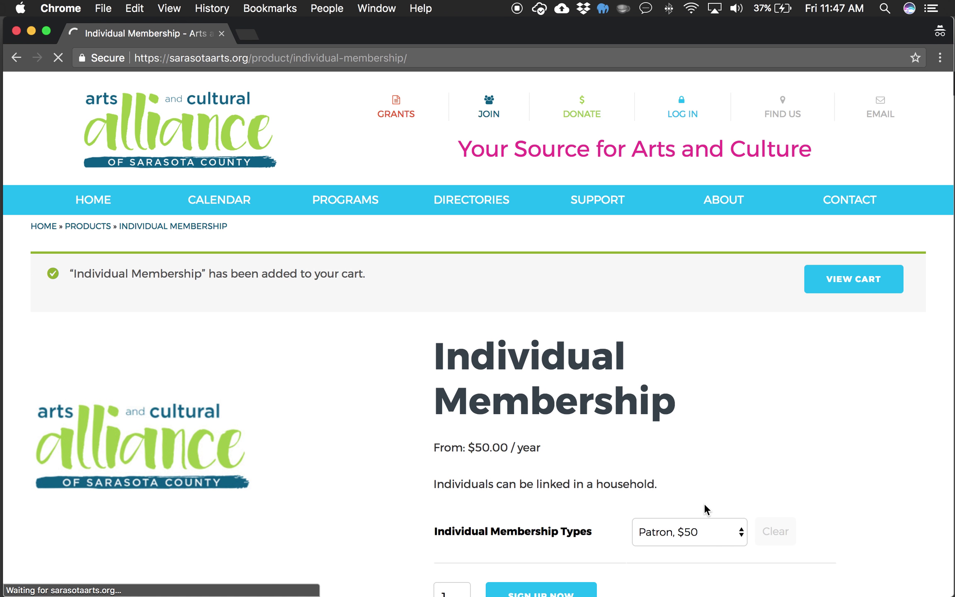
Step: View the cart showing Patron at $50.00 total and proceed to checkout
scroll(814, 488, "down", 6)
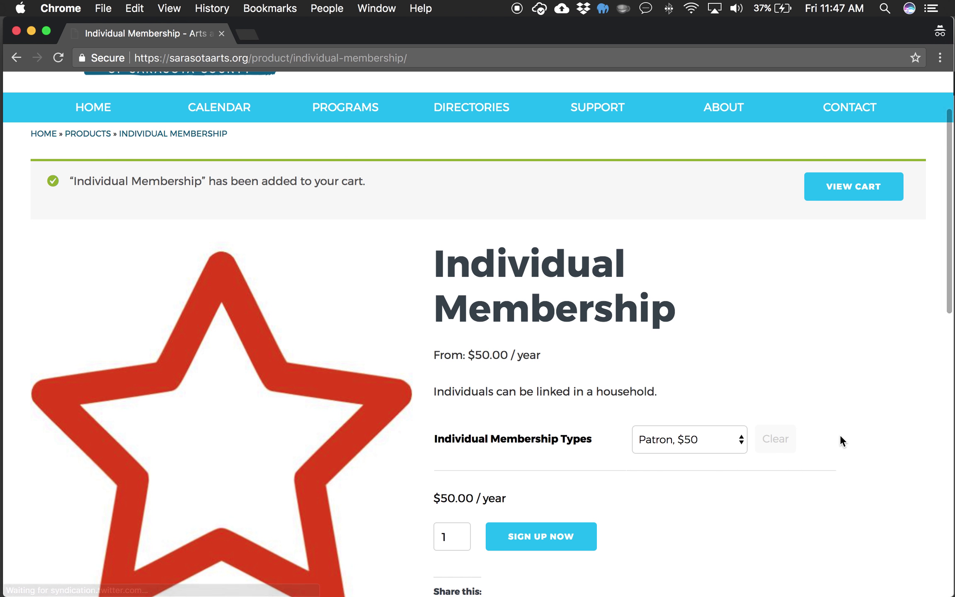
scroll(840, 441, "down", 2)
left_click(846, 248)
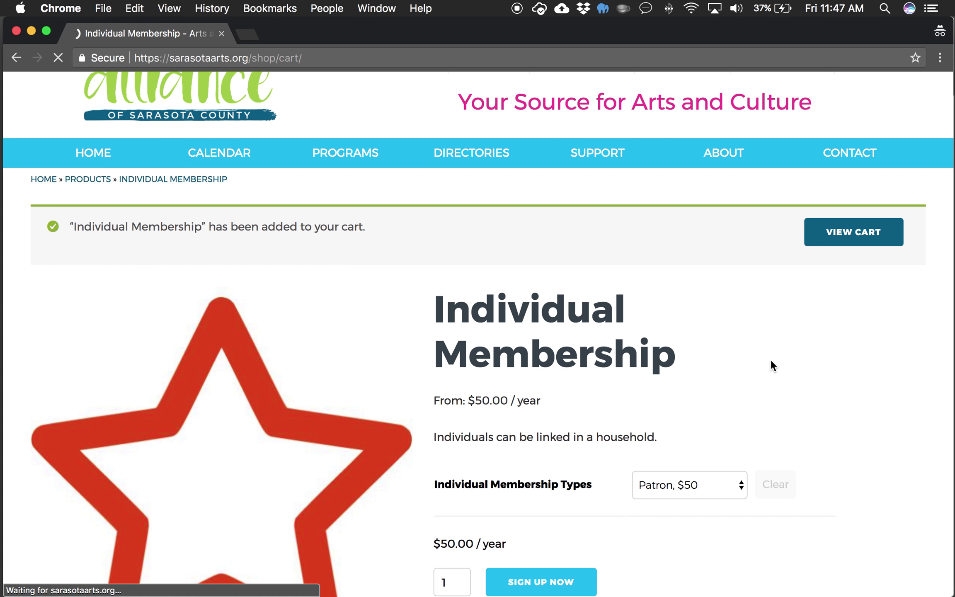
scroll(708, 396, "down", 10)
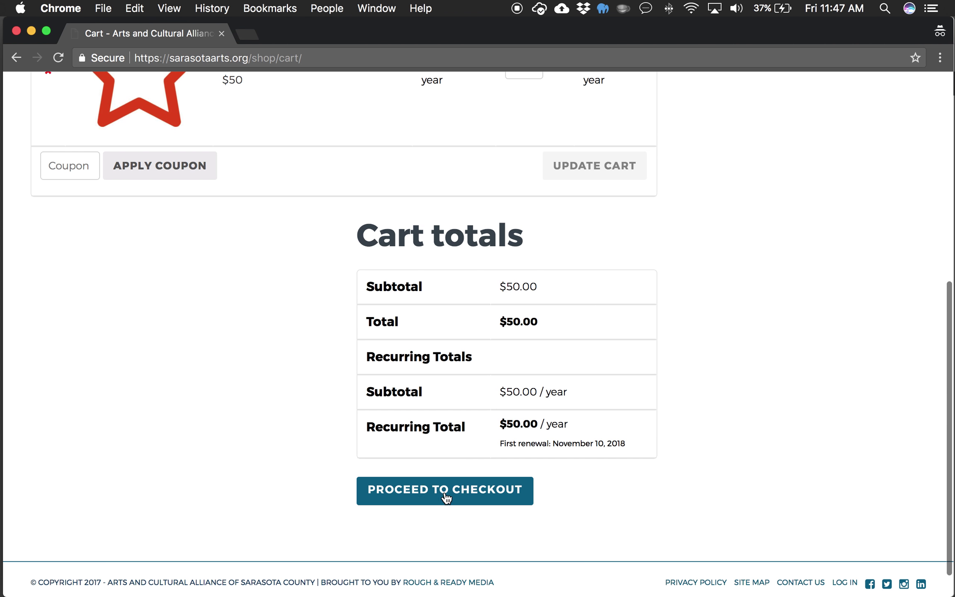
left_click(450, 497)
scroll(753, 460, "up", 4)
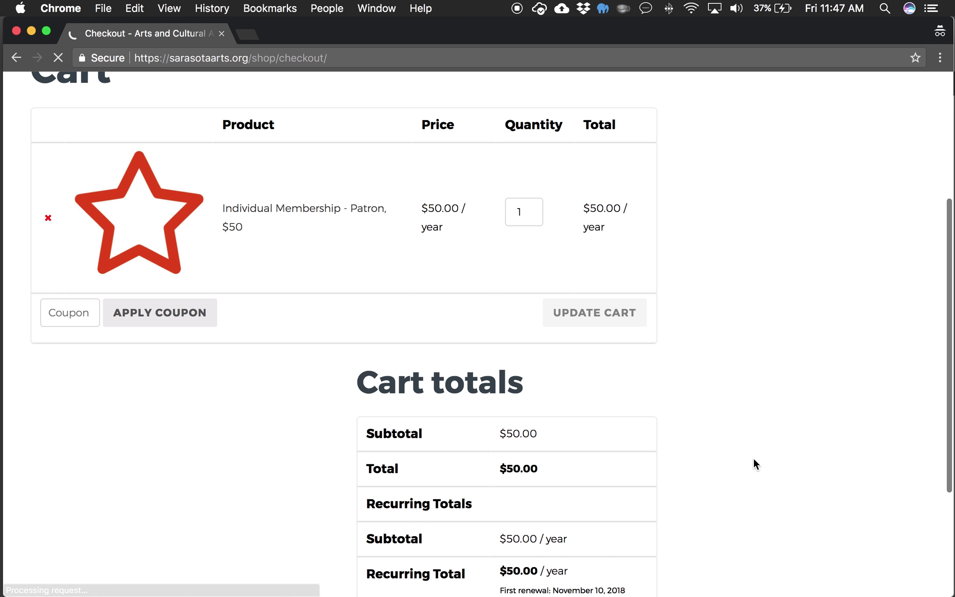
Step: Scroll the checkout form and click into the card number and expiry fields
scroll(677, 438, "down", 4)
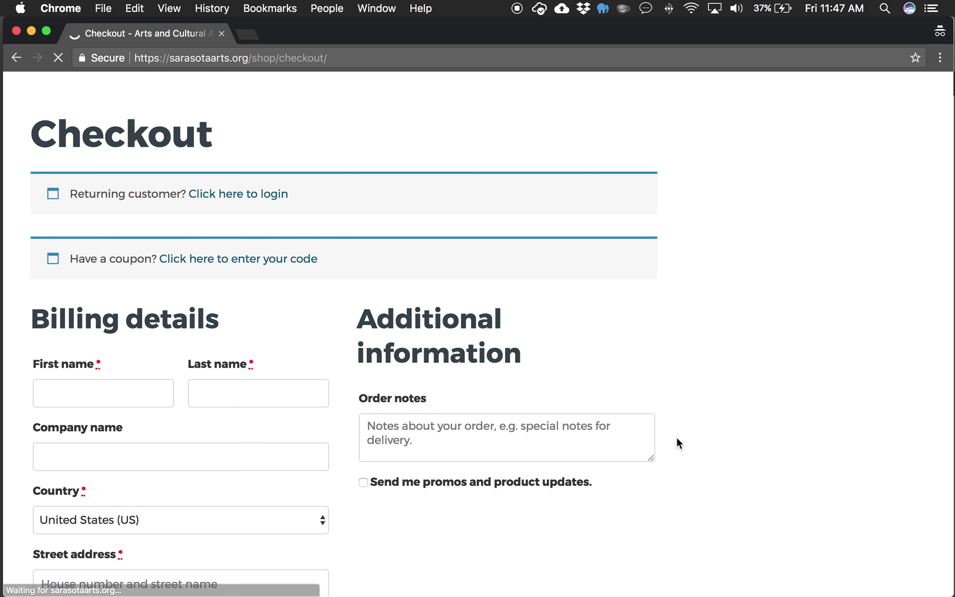
scroll(564, 486, "down", 13)
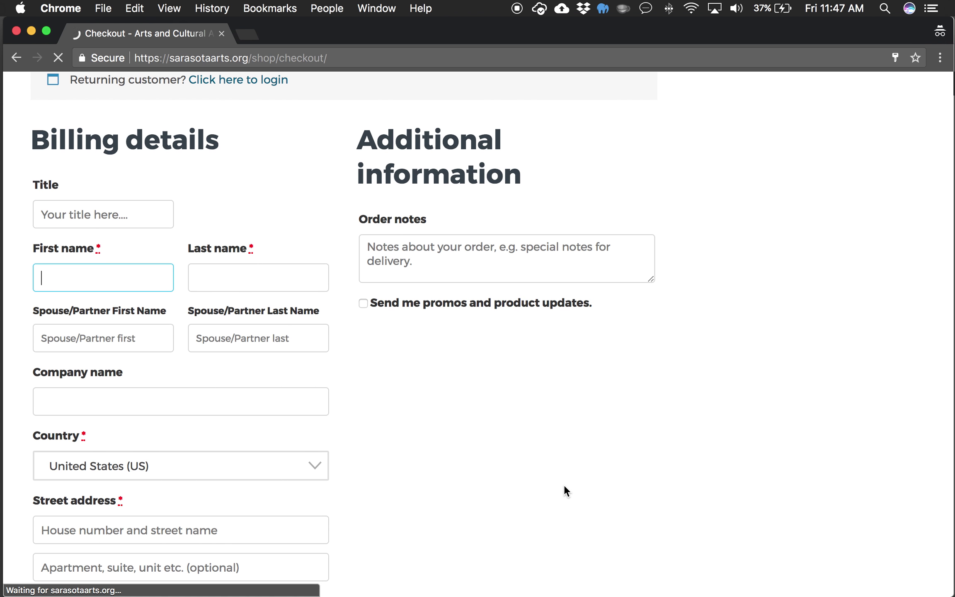
scroll(565, 484, "down", 5)
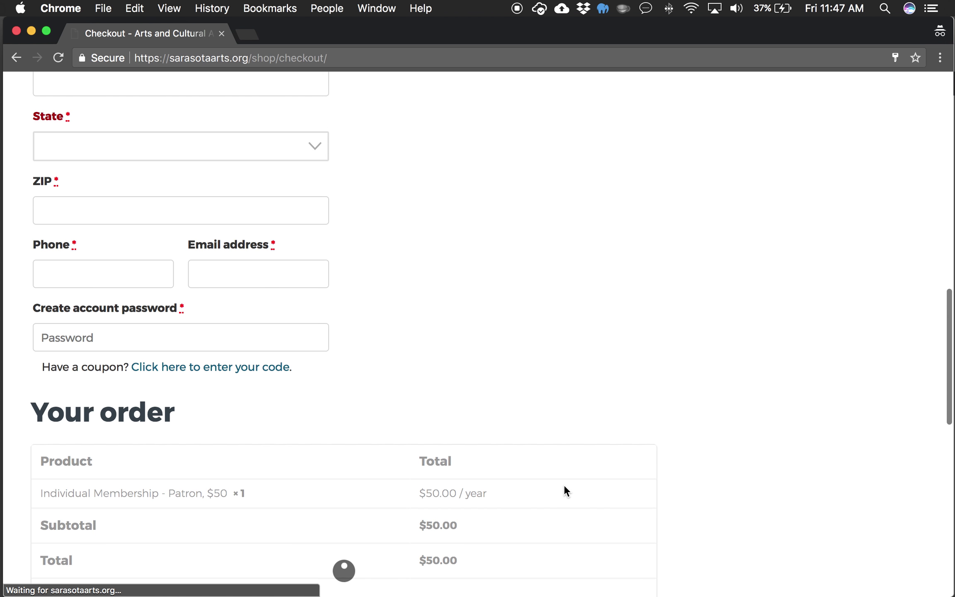
scroll(760, 478, "down", 8)
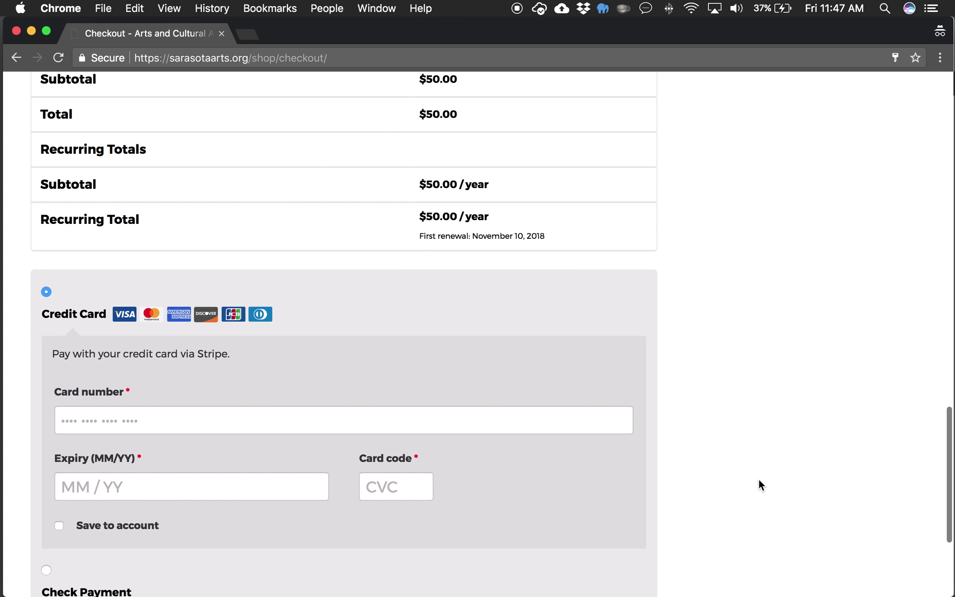
left_click(421, 378)
left_click(280, 443)
scroll(808, 467, "down", 1)
scroll(807, 467, "down", 2)
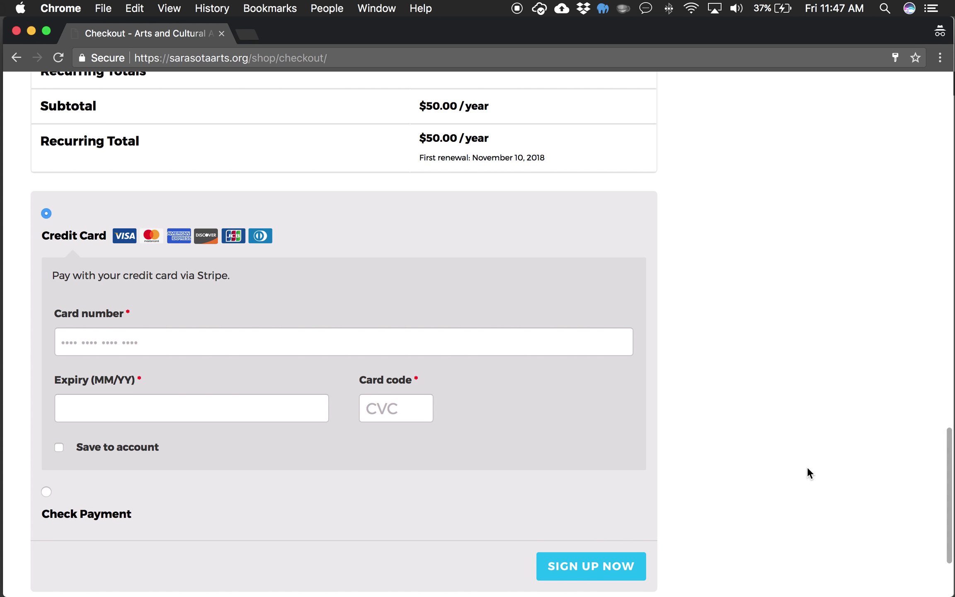
left_click(282, 281)
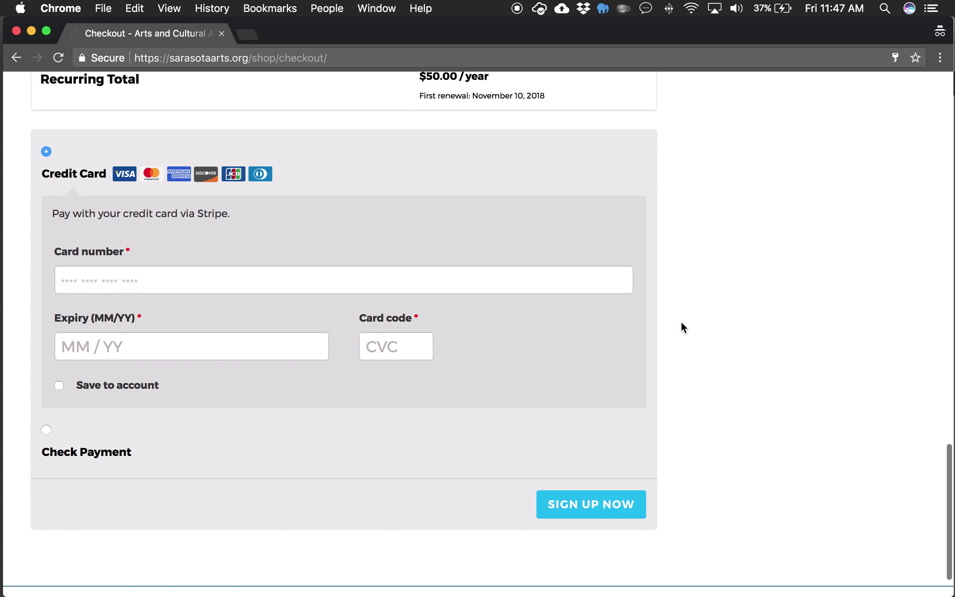
Step: Review the $50.00 Patron checkout page, then bring the WordPress Dashboard window to front
scroll(681, 320, "down", 2)
scroll(683, 382, "up", 15)
scroll(684, 380, "up", 10)
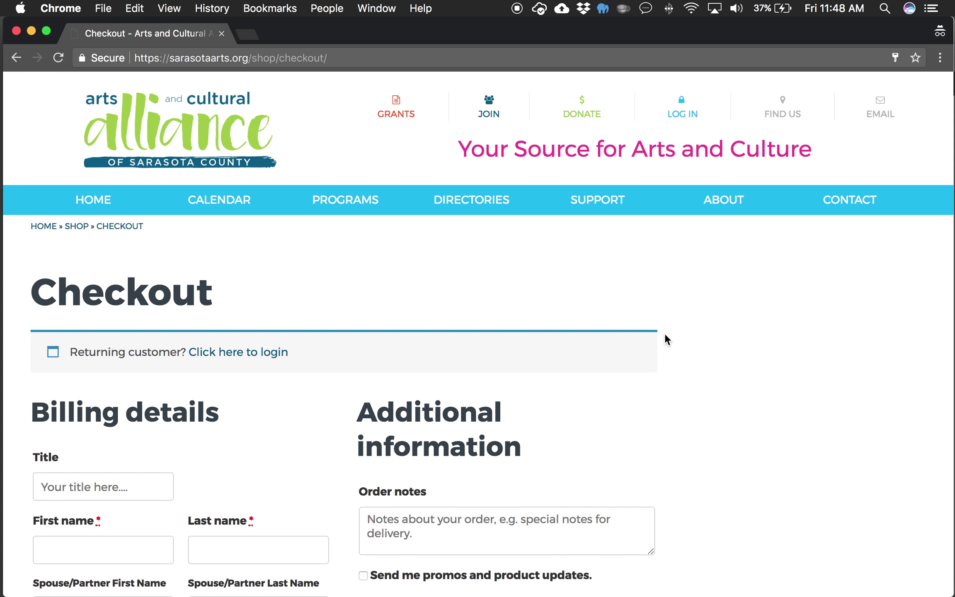
scroll(665, 334, "down", 20)
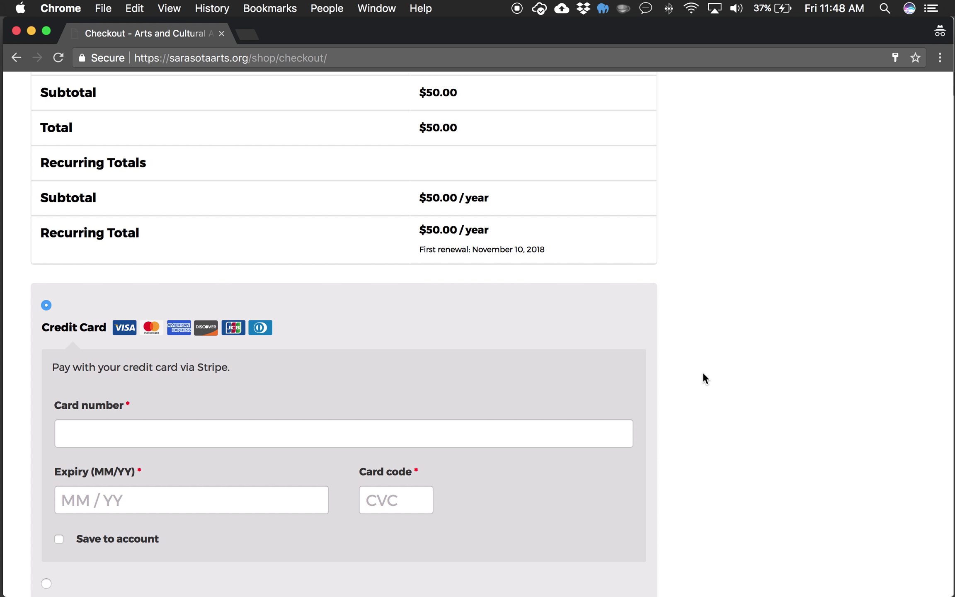
scroll(703, 372, "down", 3)
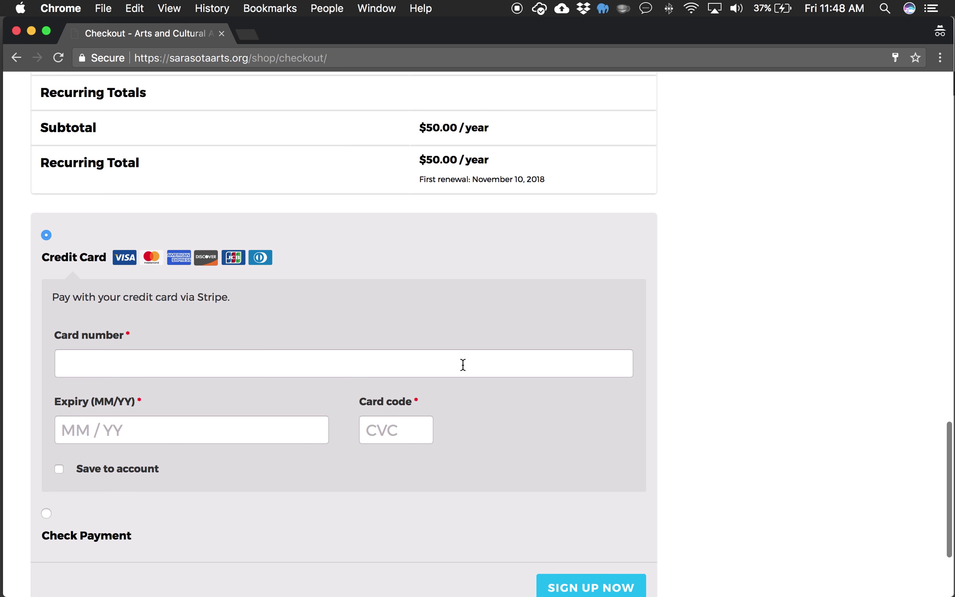
scroll(606, 314, "up", 5)
scroll(606, 314, "down", 1)
scroll(607, 320, "up", 2)
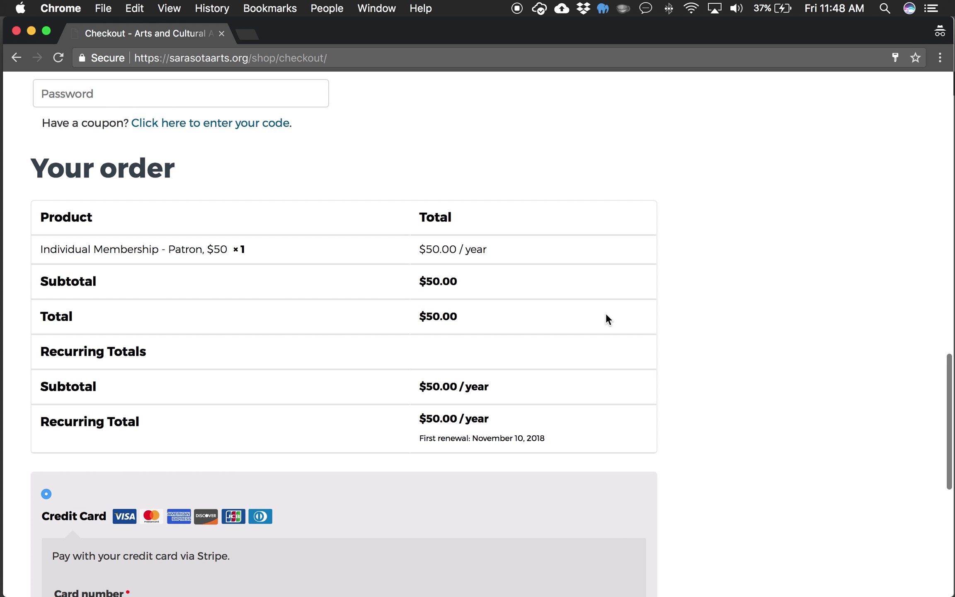
scroll(640, 254, "down", 5)
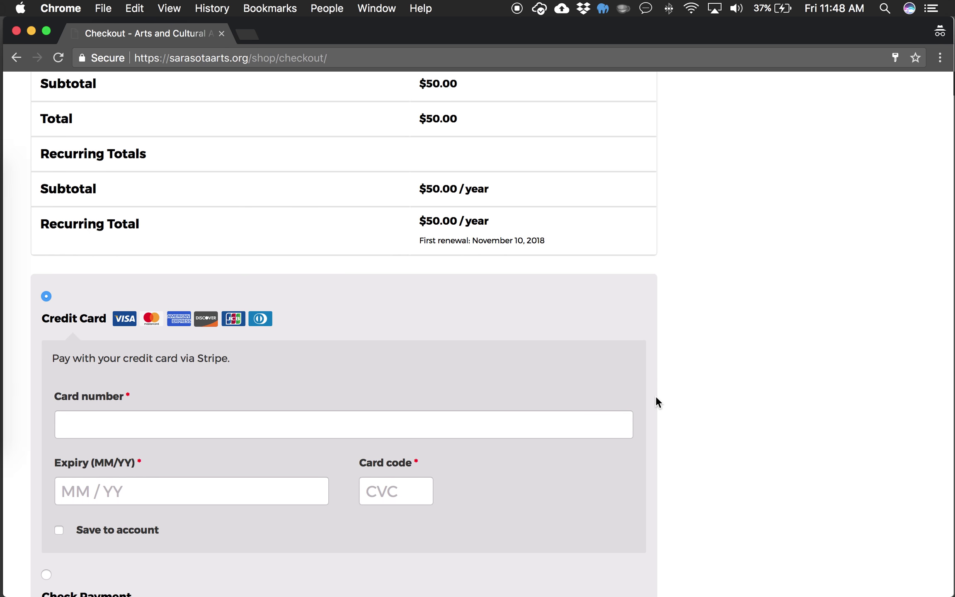
key("ctrl+Up")
left_click(368, 200)
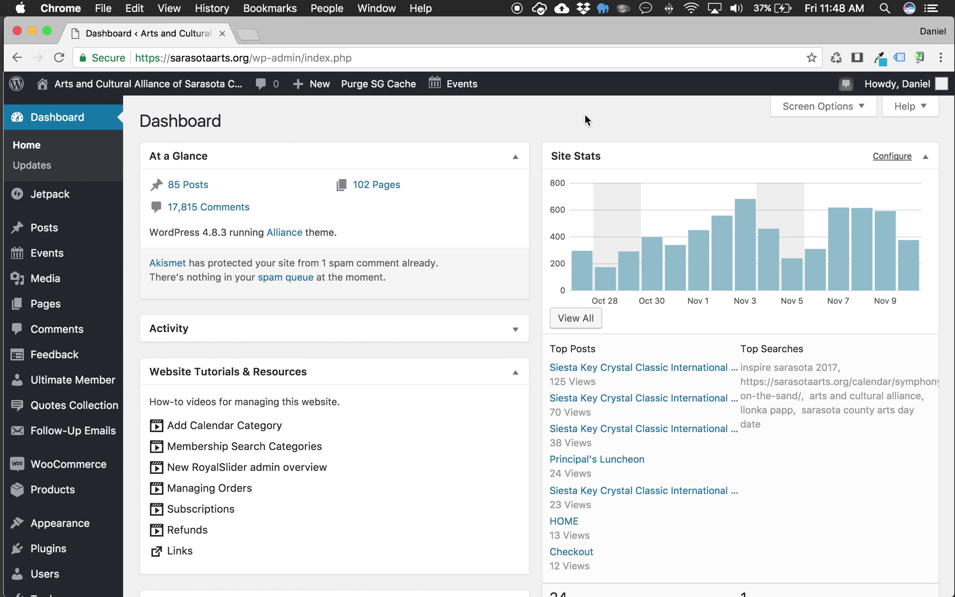
Step: Open WooCommerce > Memberships to list the 125 members
scroll(70, 291, "down", 3)
mouse_move(90, 342)
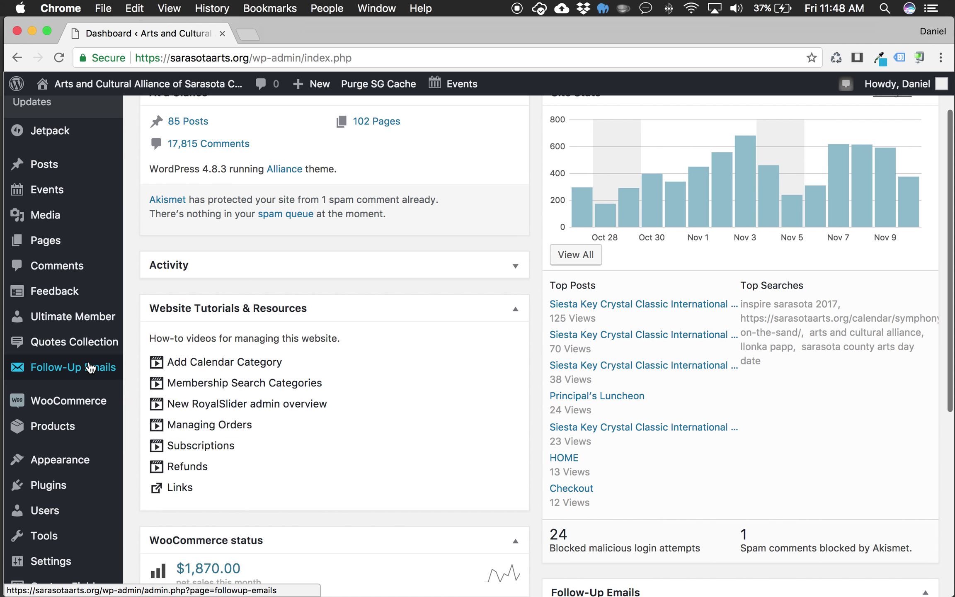
scroll(591, 161, "up", 3)
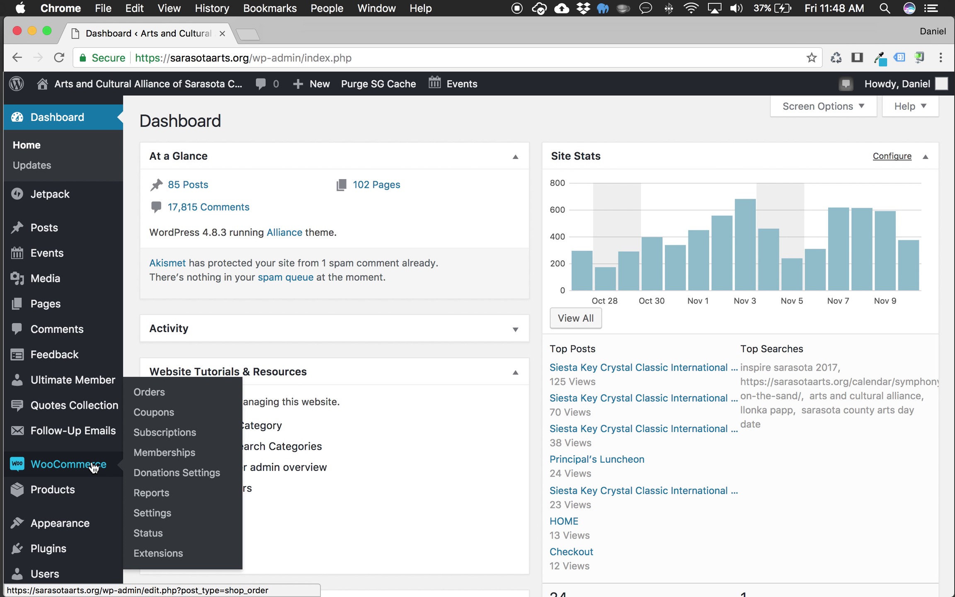
left_click(181, 454)
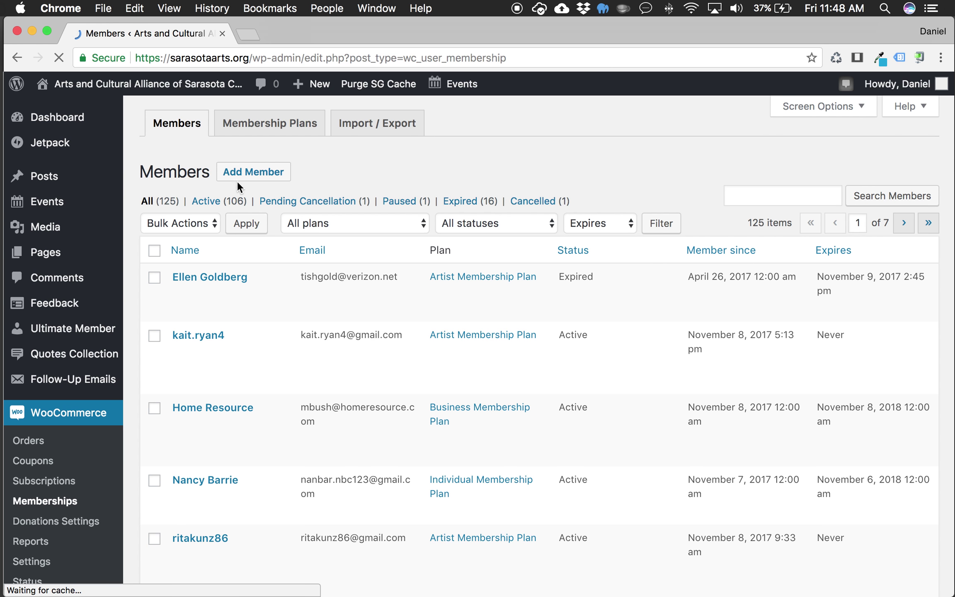
Step: Start adding a member and choose to create a new user as the member
left_click(253, 173)
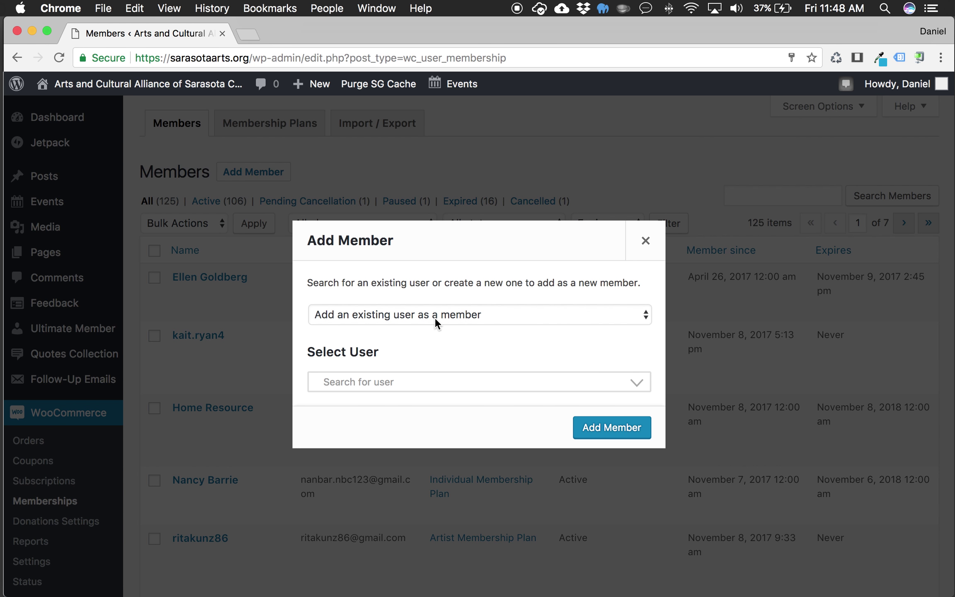
left_click(649, 315)
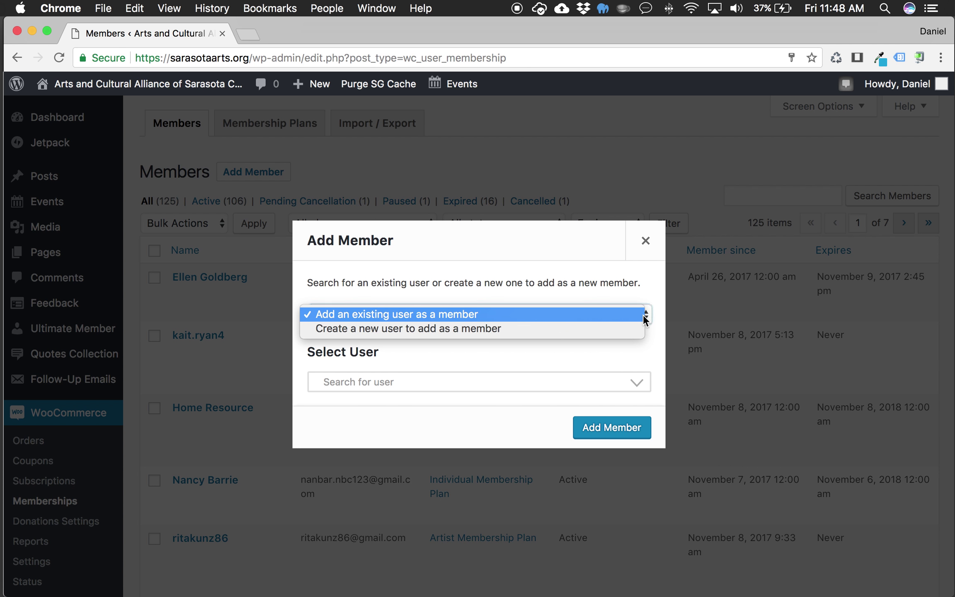
left_click(584, 328)
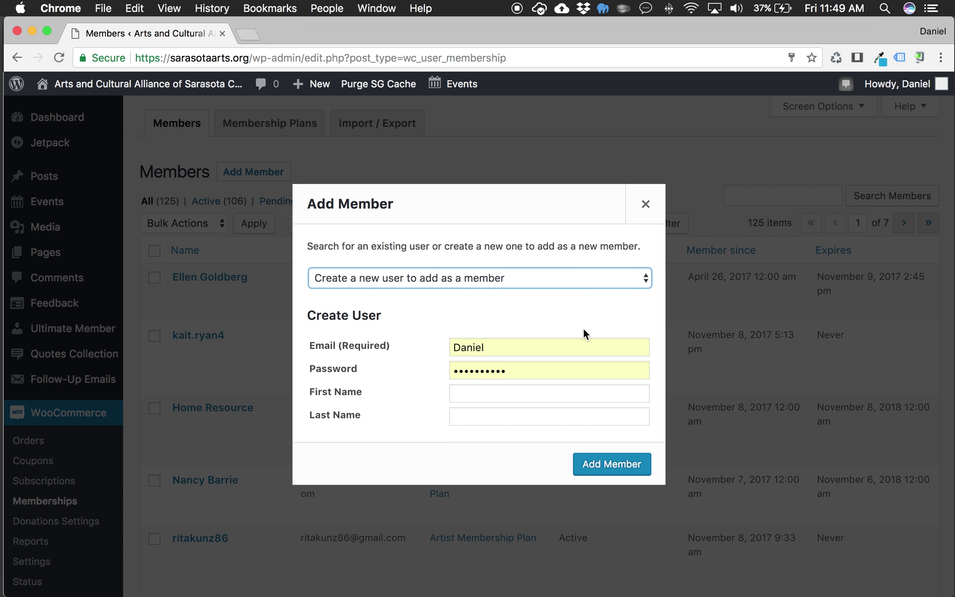
Step: Enter the new user's e-mail, password, first and last name, and submit Add Member
double_click(492, 345)
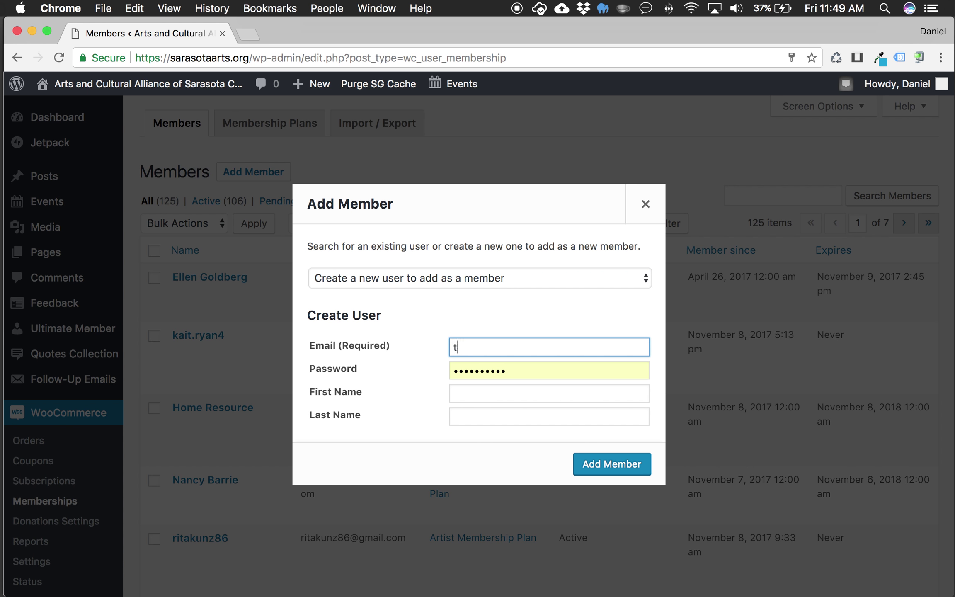
key("Tab")
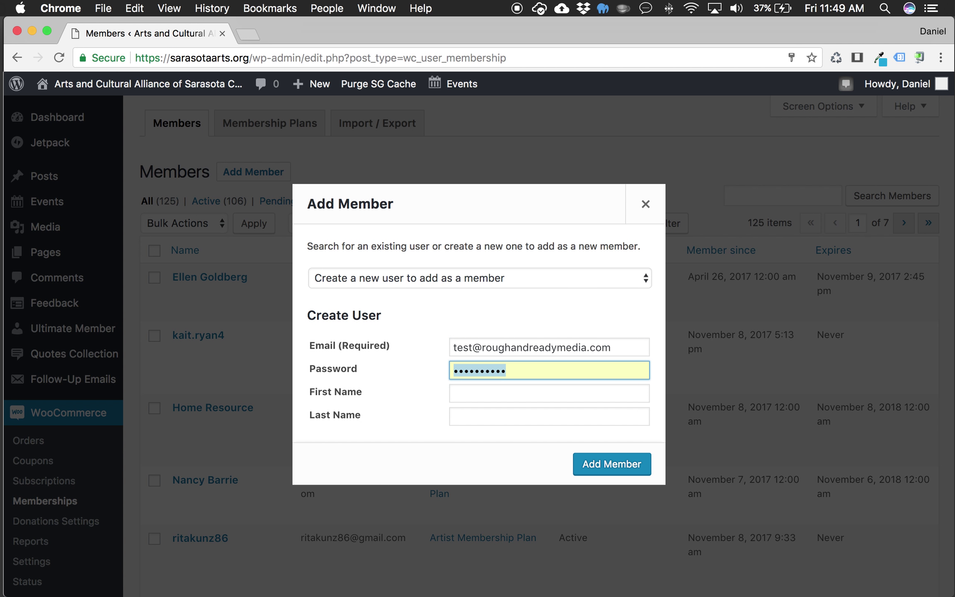
type("test")
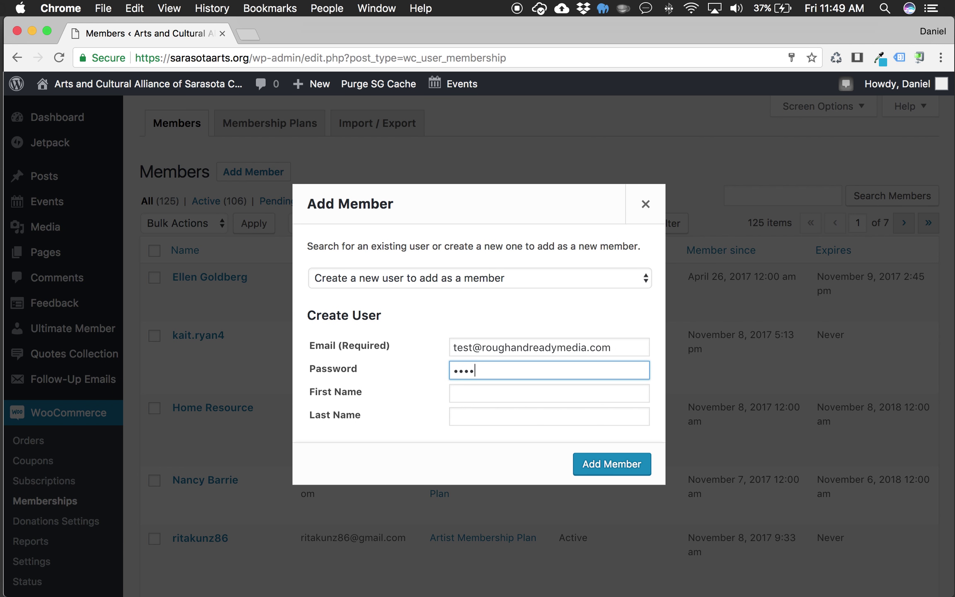
type("•••••••••")
key("Tab")
type("Test")
key("Tab")
type("Ready")
left_click(602, 463)
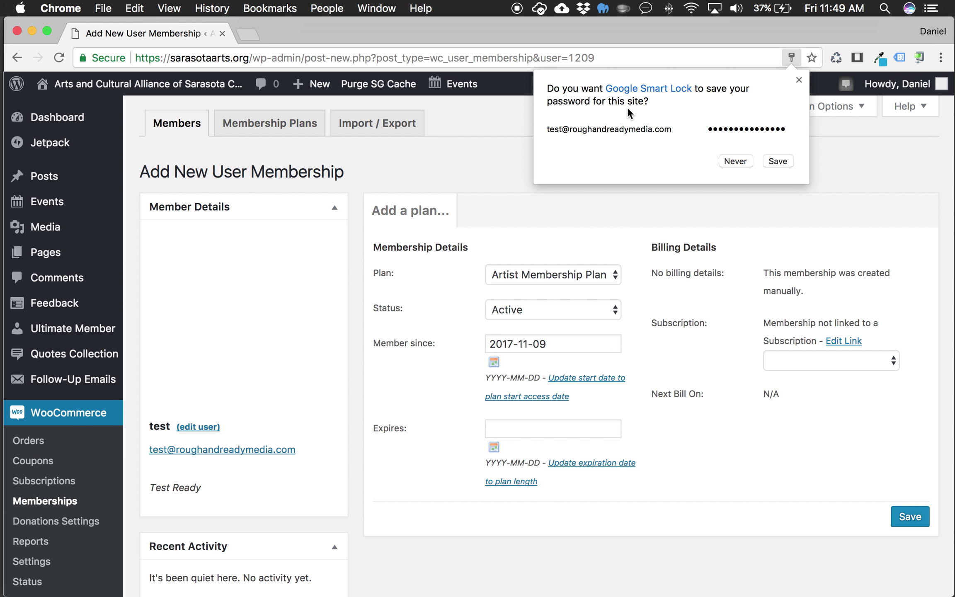
Step: Dismiss Chrome's save-password offer and keep Artist Membership Plan as the plan
left_click(800, 78)
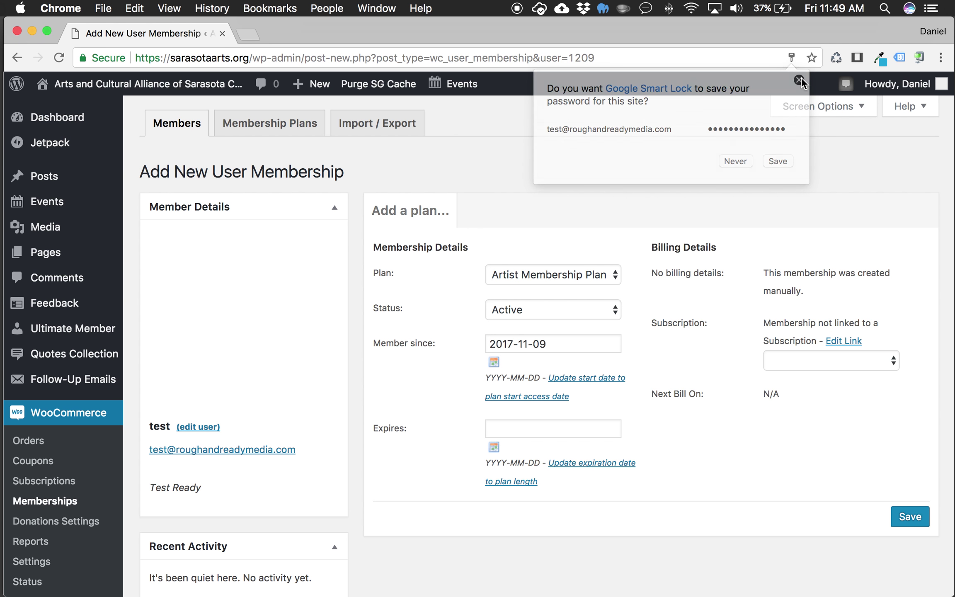
scroll(697, 188, "down", 1)
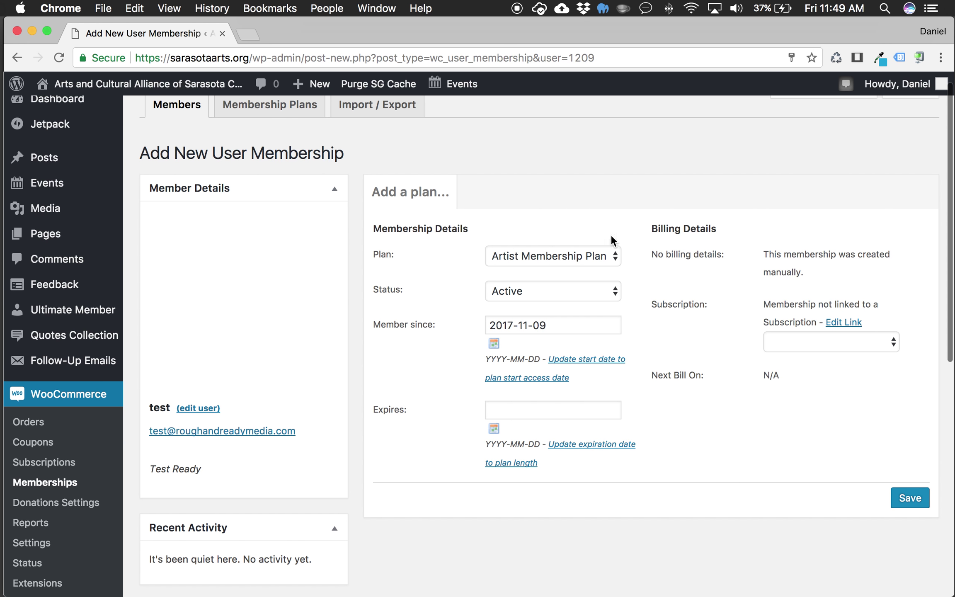
scroll(642, 236, "down", 1)
left_click(615, 231)
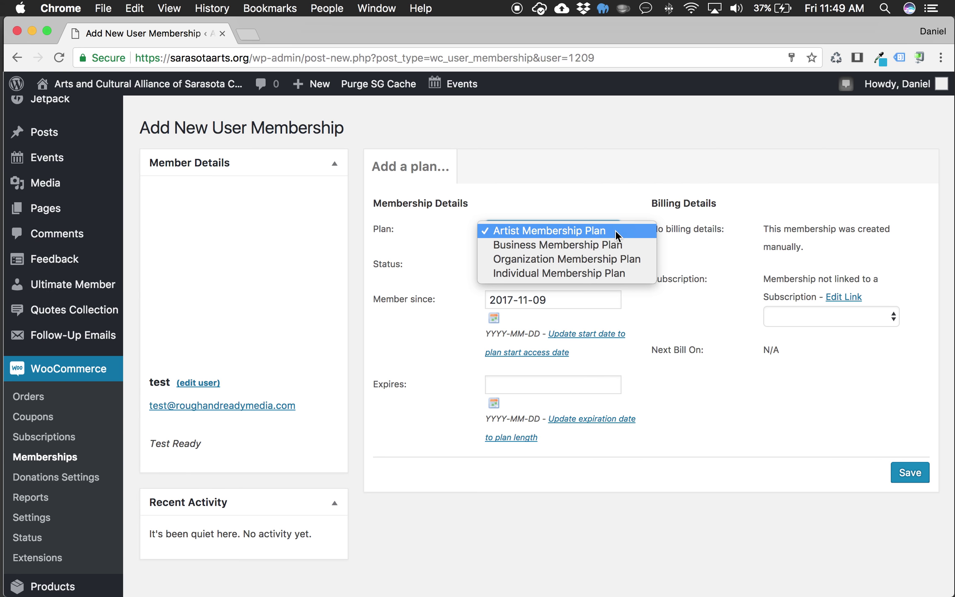
left_click(613, 191)
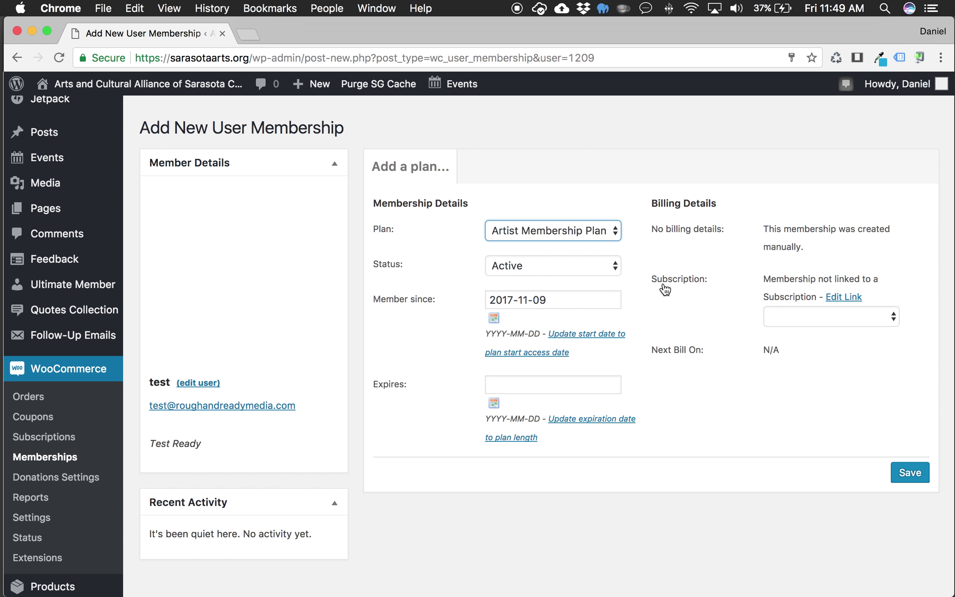
Step: Check the Subscription selector for a linkable subscription and place the cursor in Expires
scroll(665, 290, "down", 1)
left_click(895, 302)
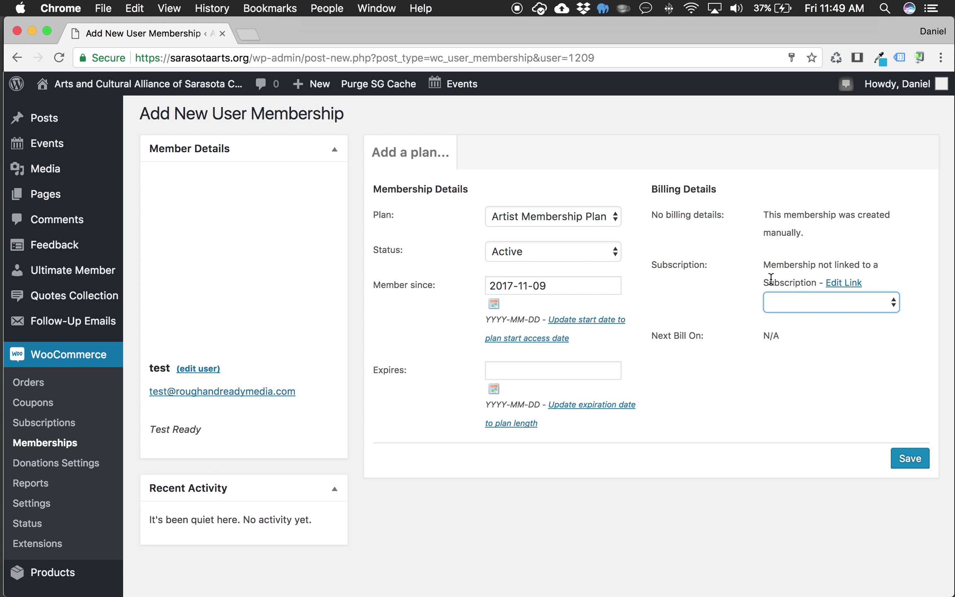
left_click(851, 286)
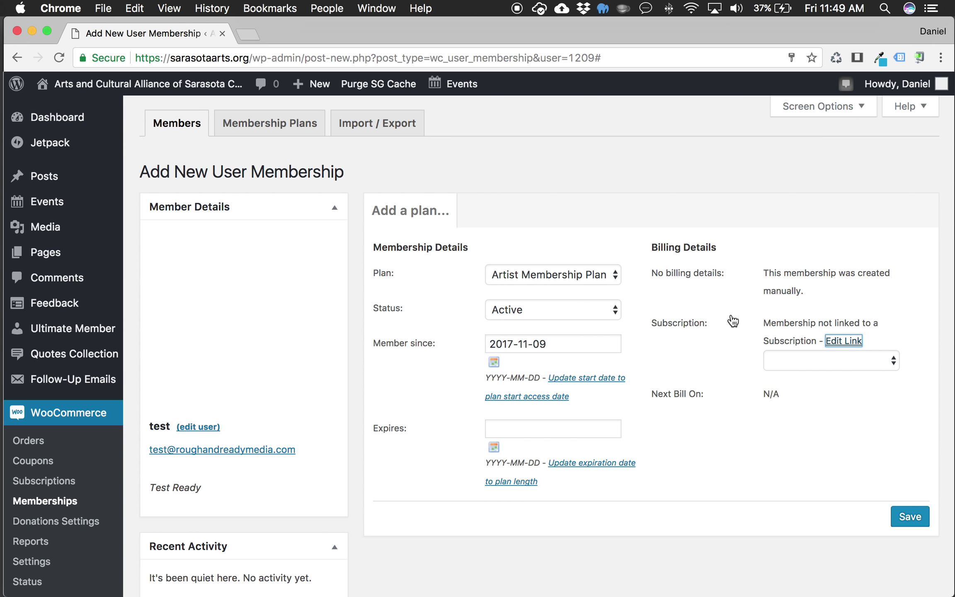
left_click(887, 362)
left_click(738, 338)
scroll(738, 338, "down", 2)
scroll(739, 338, "up", 2)
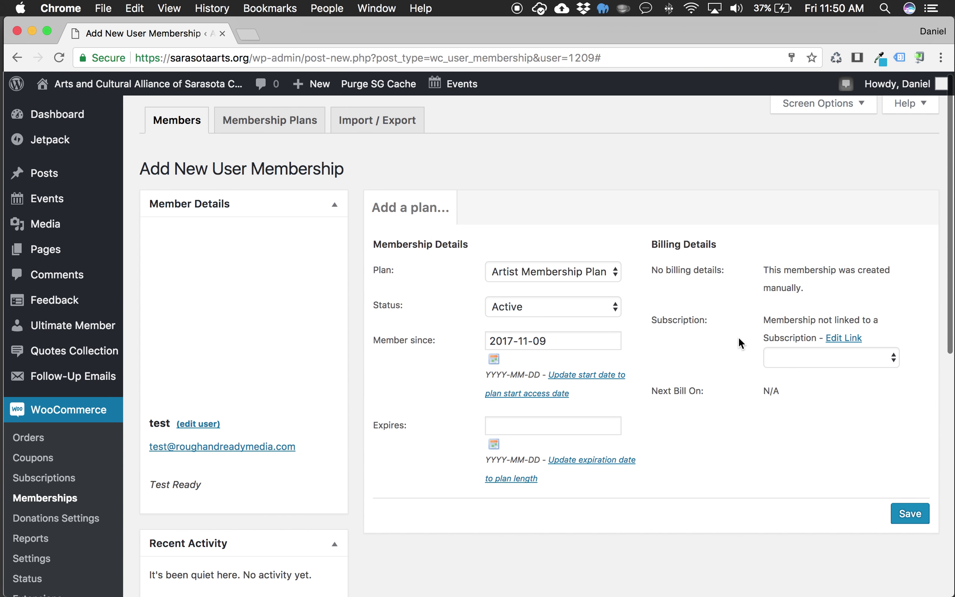
left_click(524, 427)
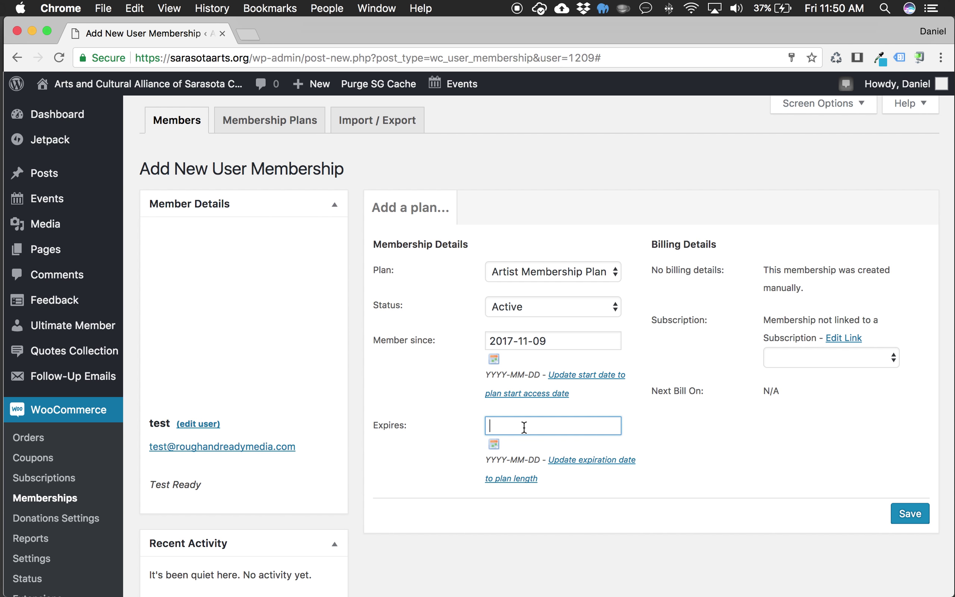
Step: Pick November 10 in the Expires calendar and correct the year to 2018, giving 2018-11-10
left_click(495, 444)
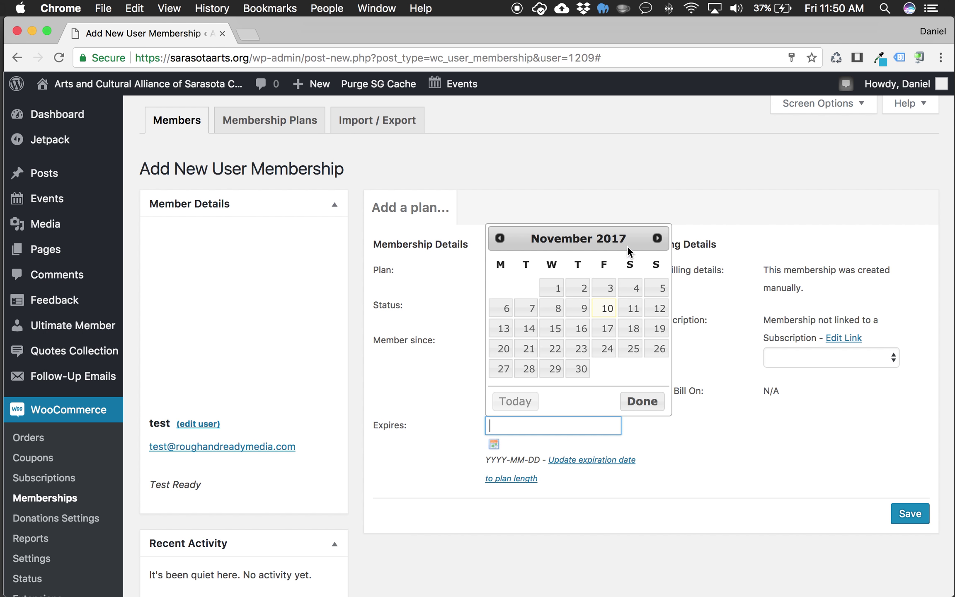
left_click(657, 239)
left_click(658, 239)
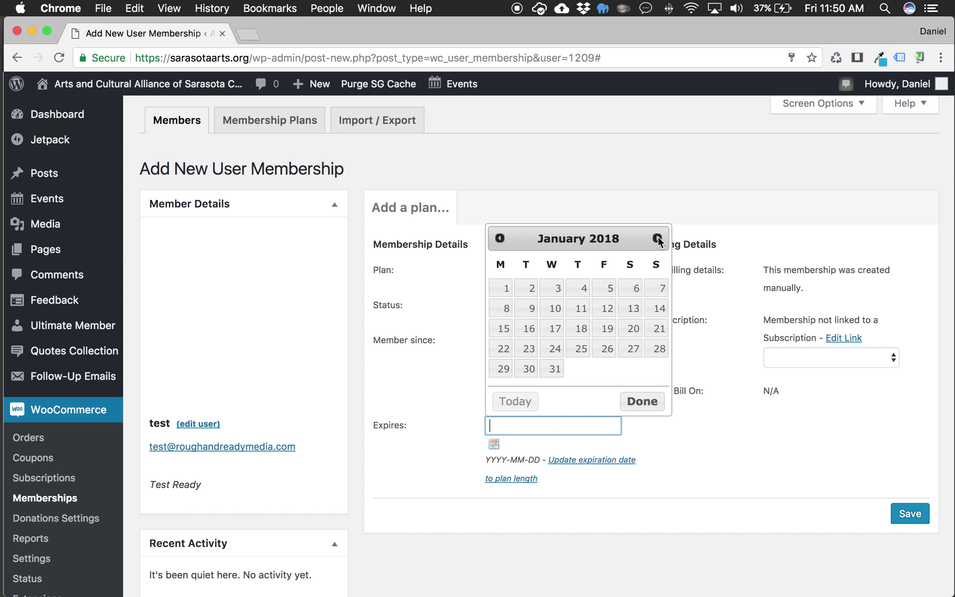
left_click(500, 239)
left_click(500, 239)
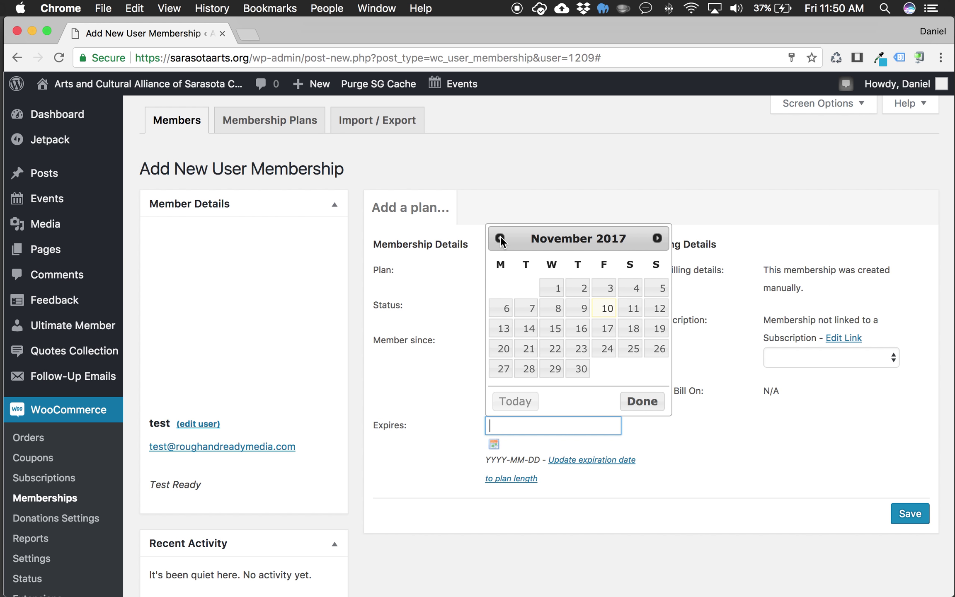
left_click(609, 310)
left_click(513, 427)
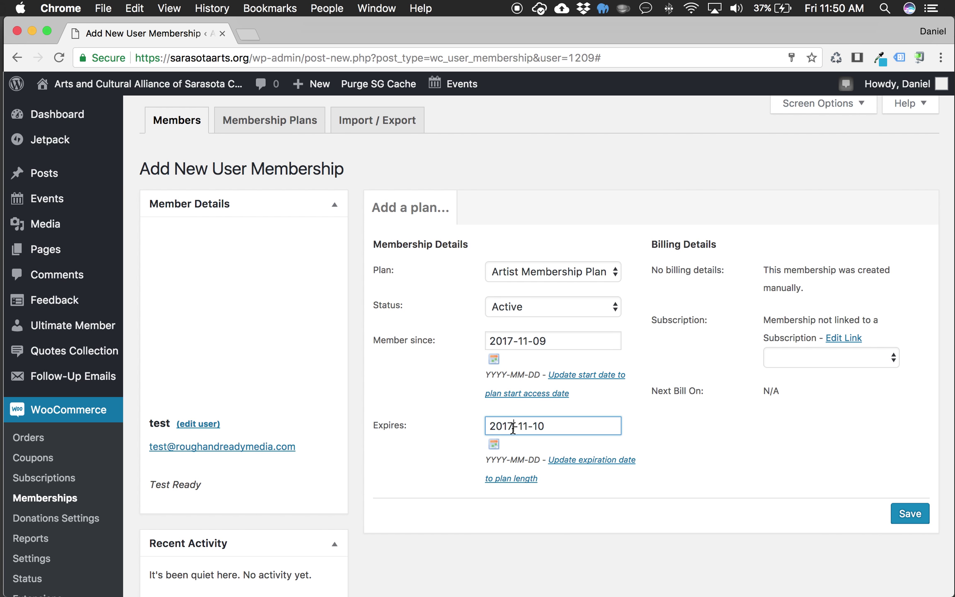
key("BackSpace")
type("8")
left_click(709, 530)
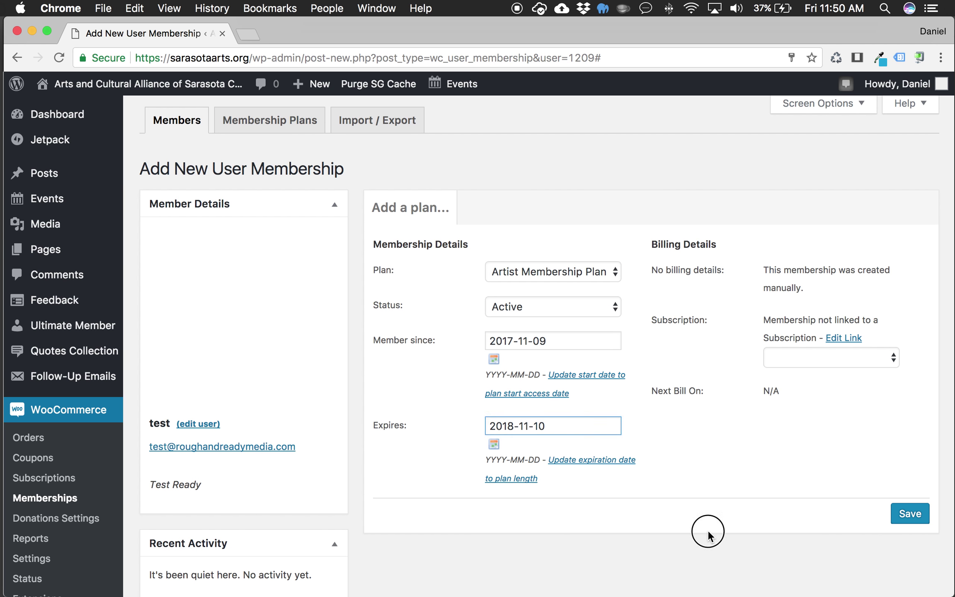
scroll(426, 368, "down", 2)
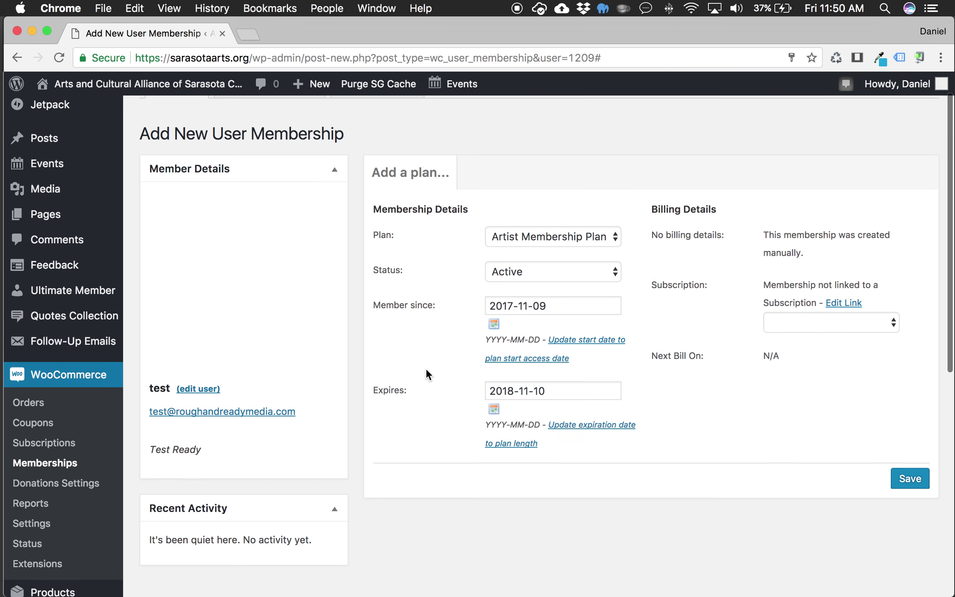
Step: Switch the plan to Individual Membership Plan and save the membership
left_click(614, 237)
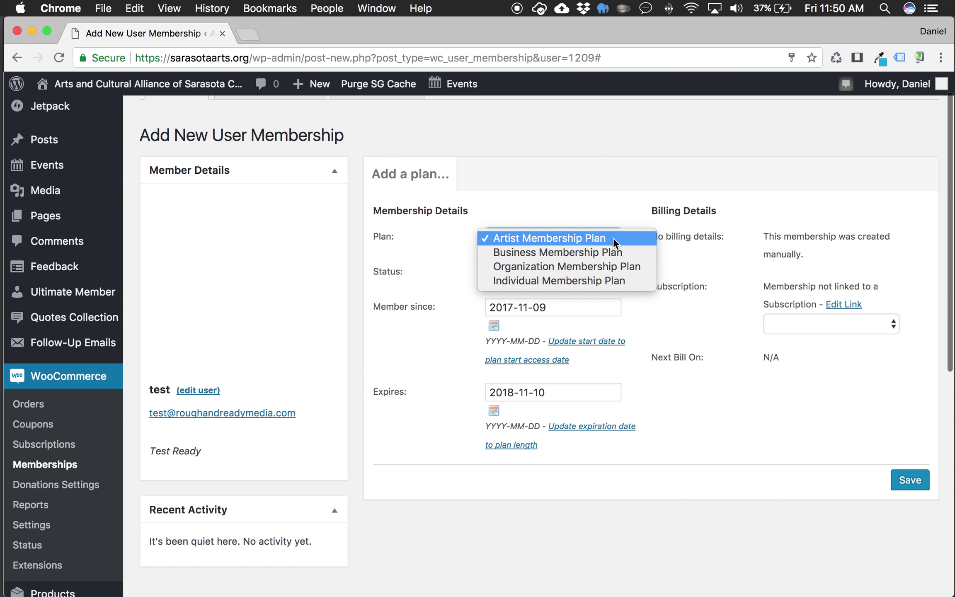
left_click(611, 278)
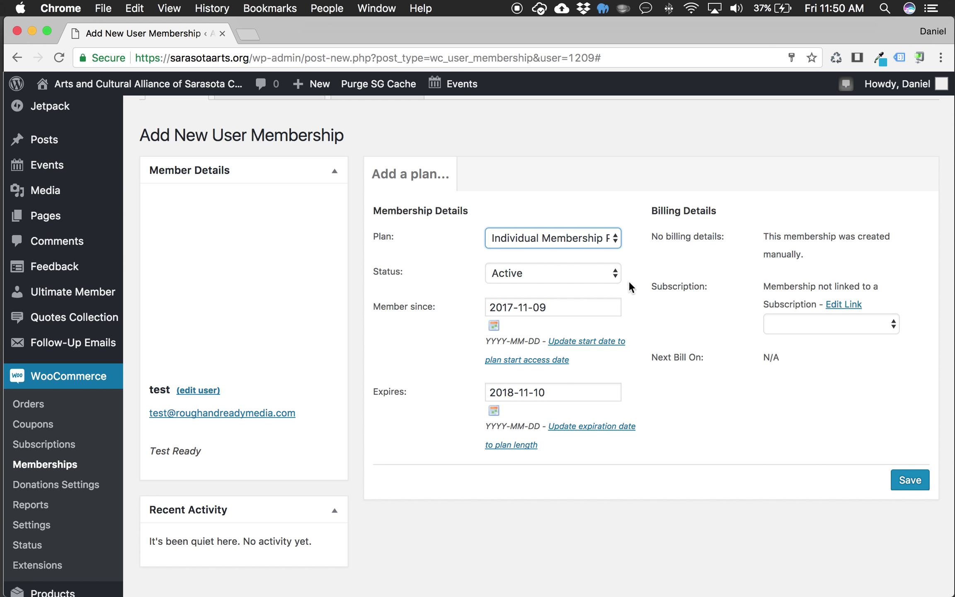
scroll(827, 449, "down", 3)
scroll(827, 449, "up", 5)
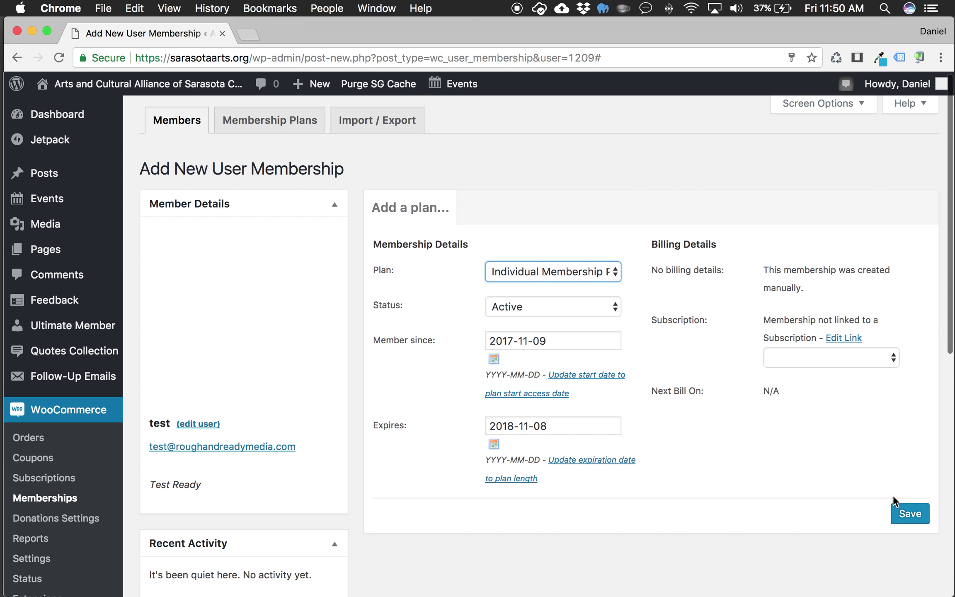
left_click(918, 520)
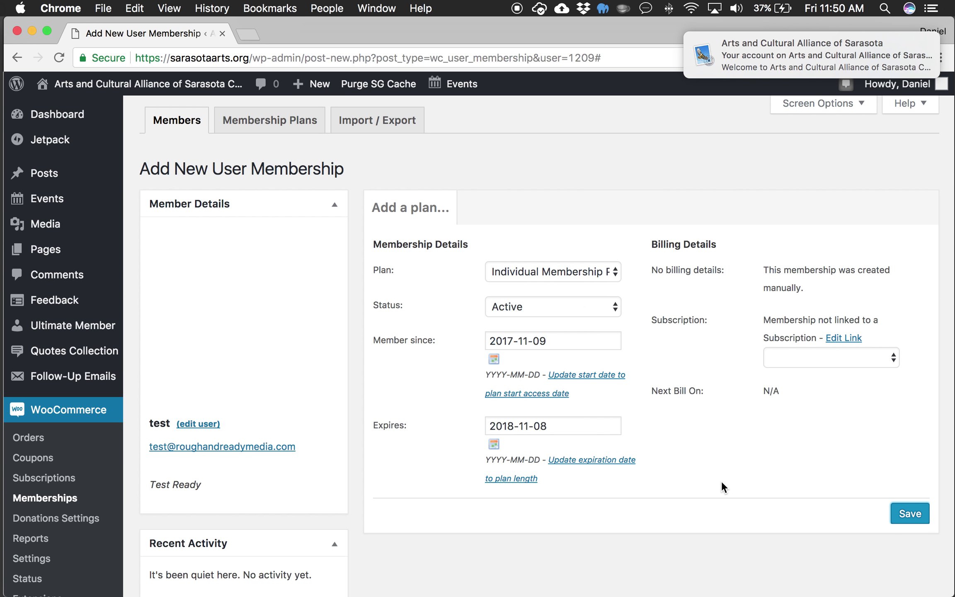
Step: Check the Subscription dropdown, leave it unlinked, and save the membership again
mouse_move(746, 51)
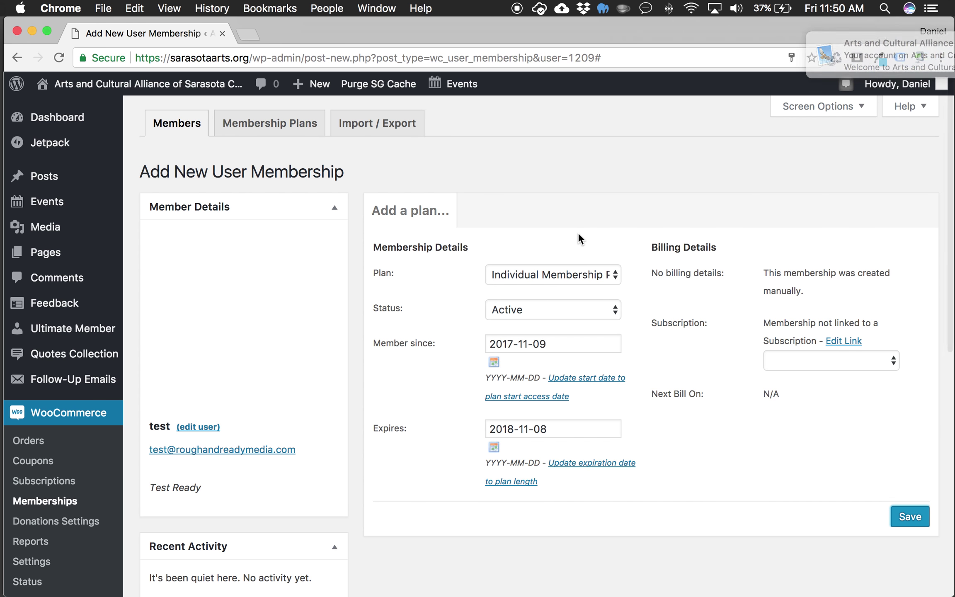
scroll(733, 406, "down", 5)
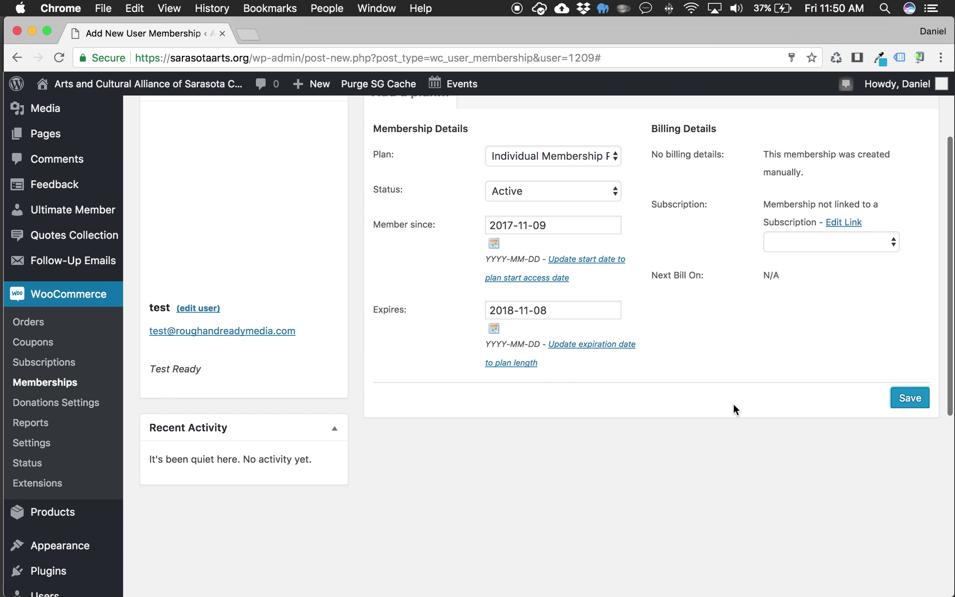
scroll(733, 402, "up", 2)
left_click(893, 296)
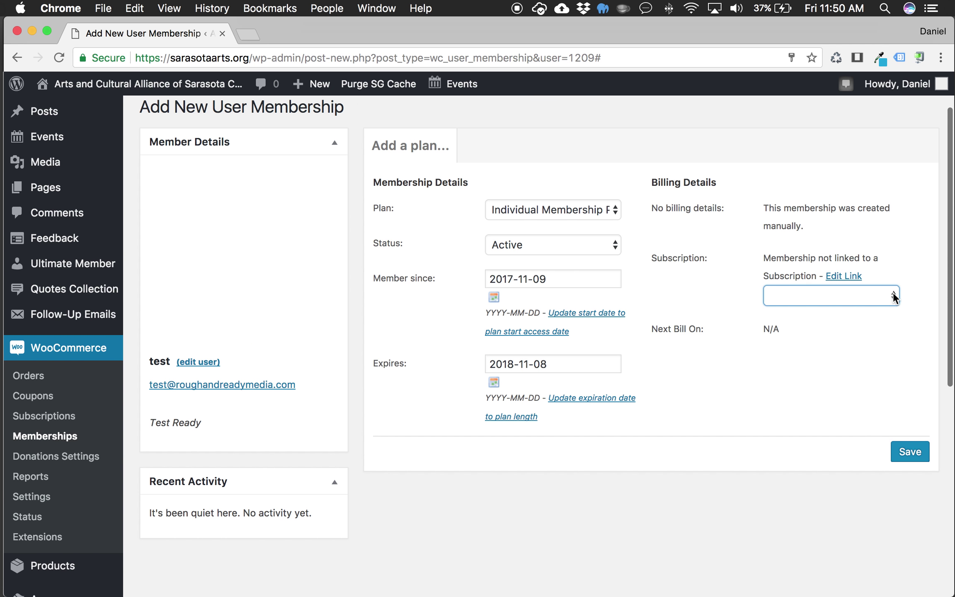
left_click(842, 276)
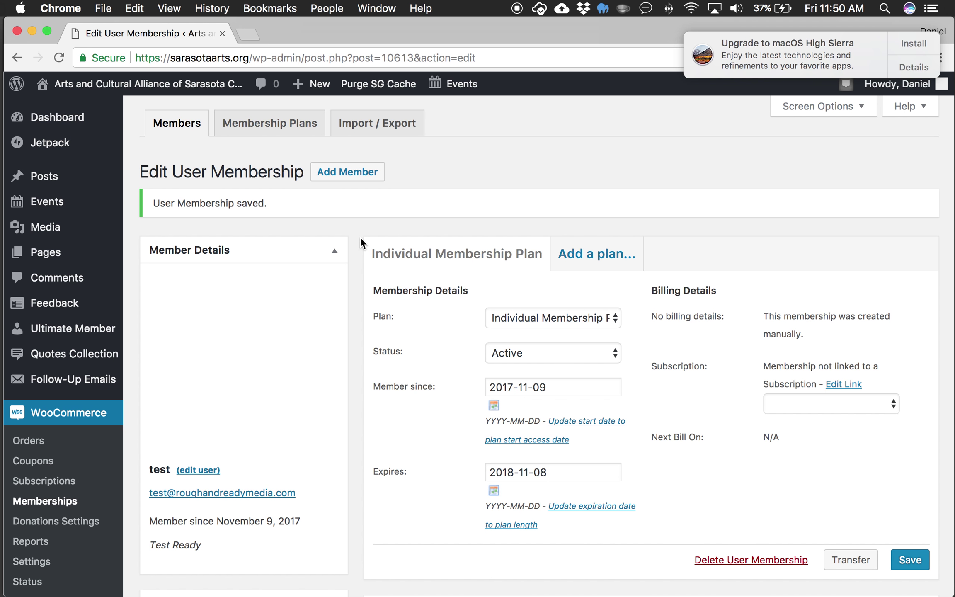
Step: Check the 'User Membership saved.' notice, then go to the WooCommerce Subscriptions list
scroll(360, 239, "down", 5)
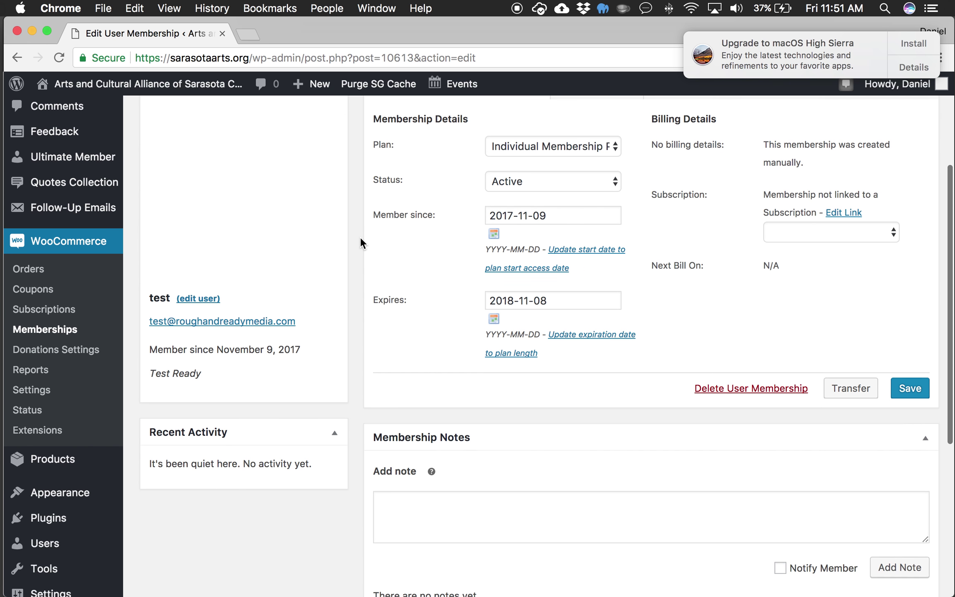
scroll(359, 242, "down", 4)
scroll(360, 242, "up", 10)
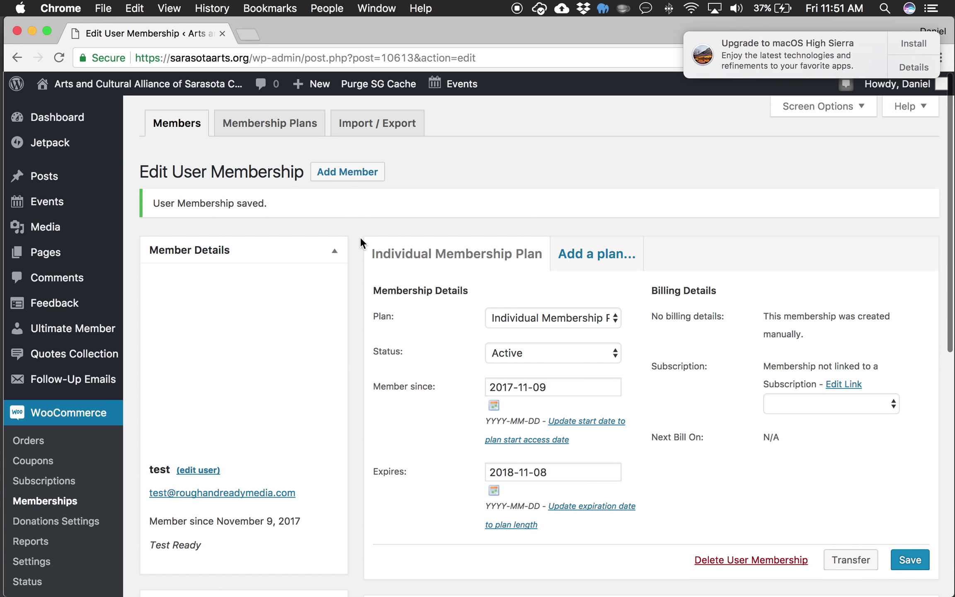
left_click(56, 490)
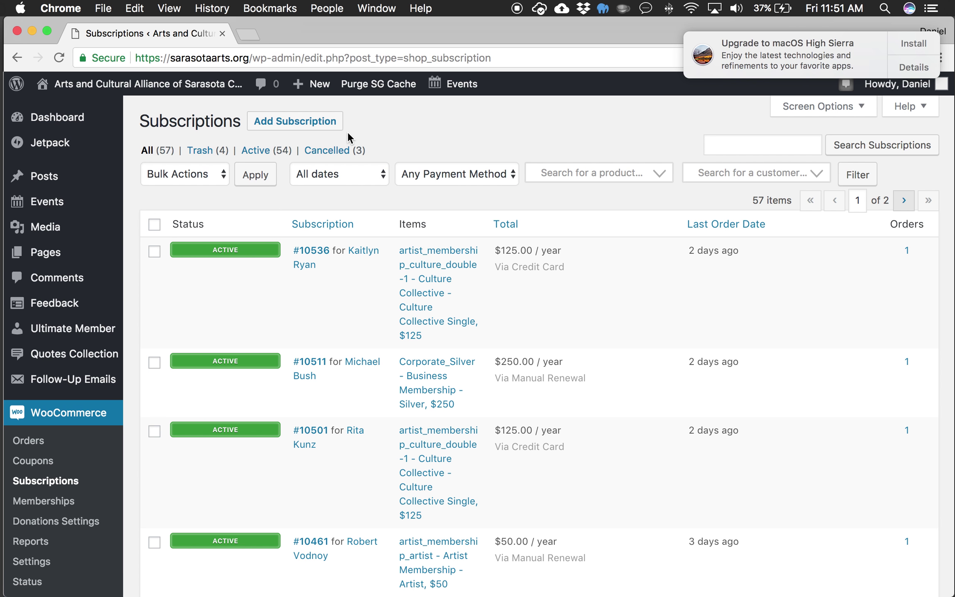
Step: Create a new blank subscription (#10617) from the Subscriptions list
left_click(295, 120)
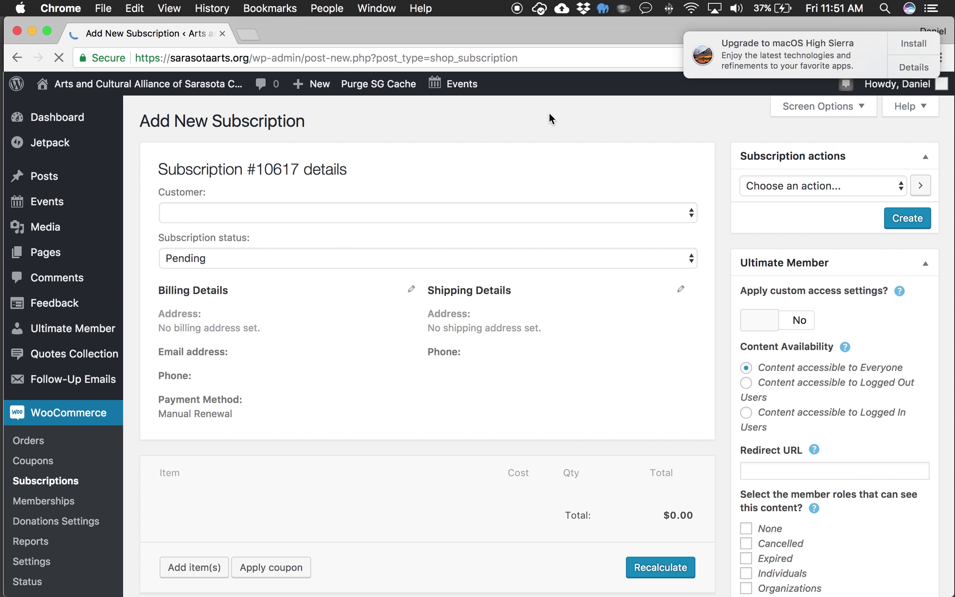
Step: Set the subscription's customer to the test user by searching the account's e-mail
left_click(685, 214)
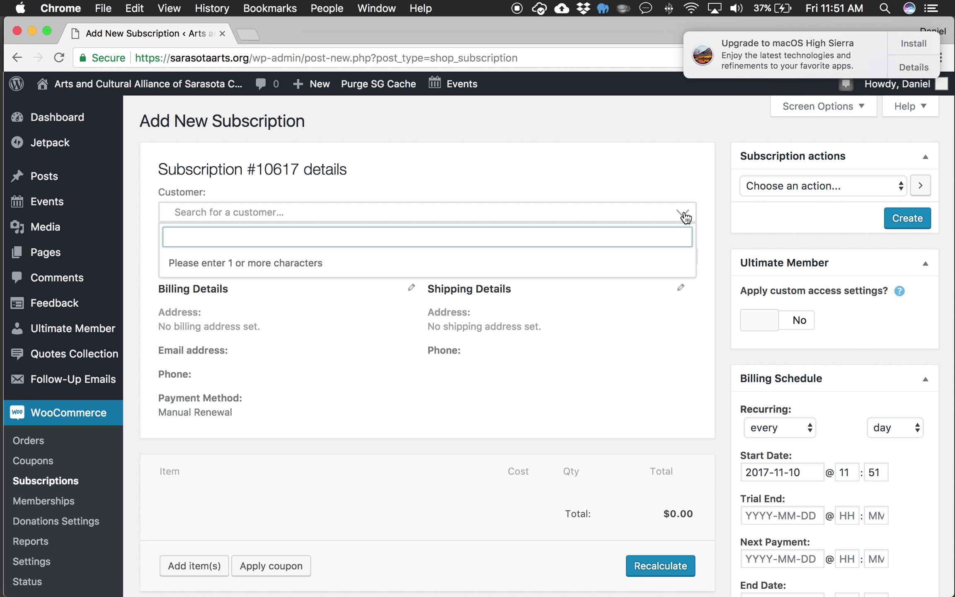
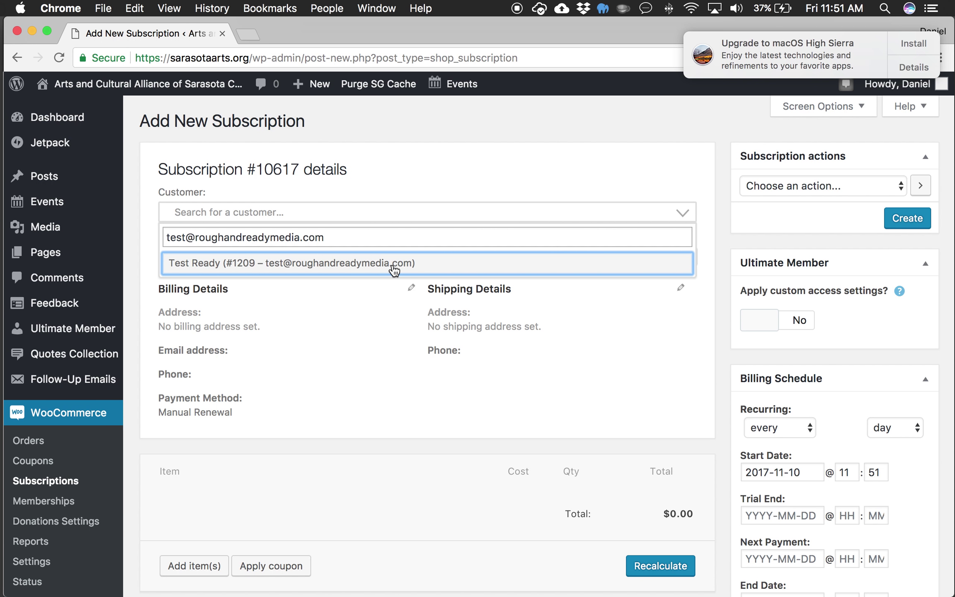
left_click(394, 268)
scroll(708, 281, "down", 2)
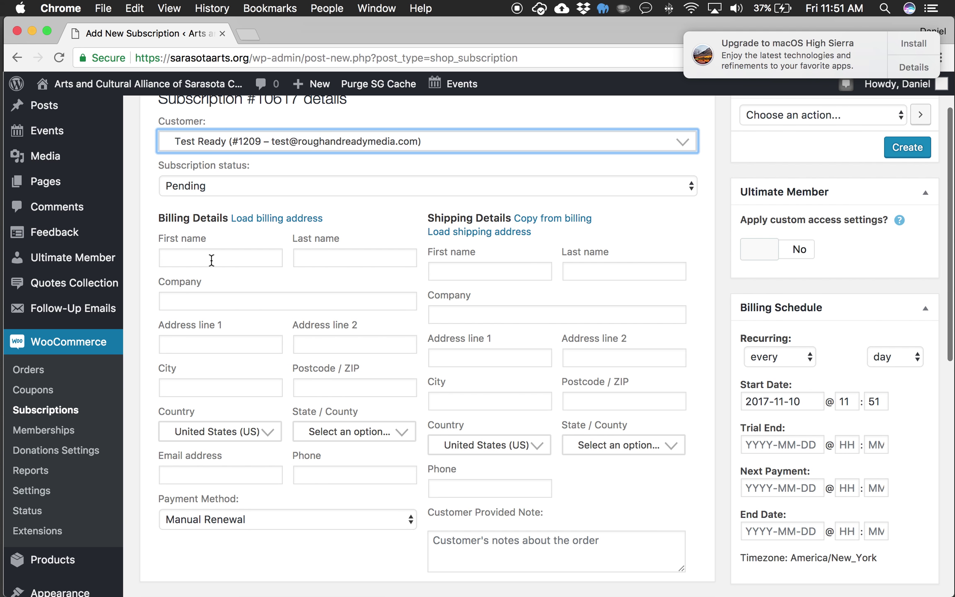
left_click(213, 261)
Step: Review the subscription status options and keep it as Pending
scroll(698, 270, "up", 2)
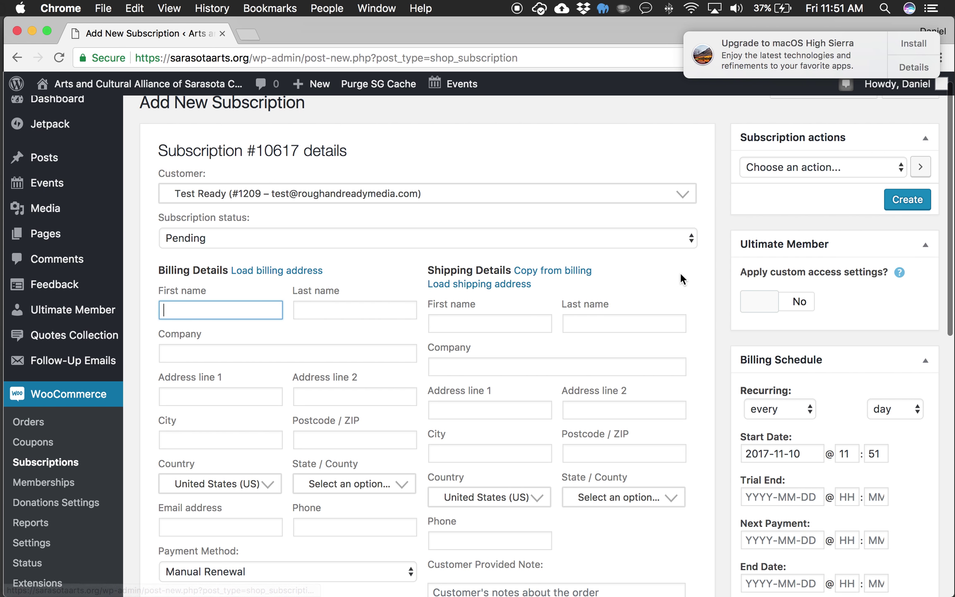
scroll(699, 317, "down", 5)
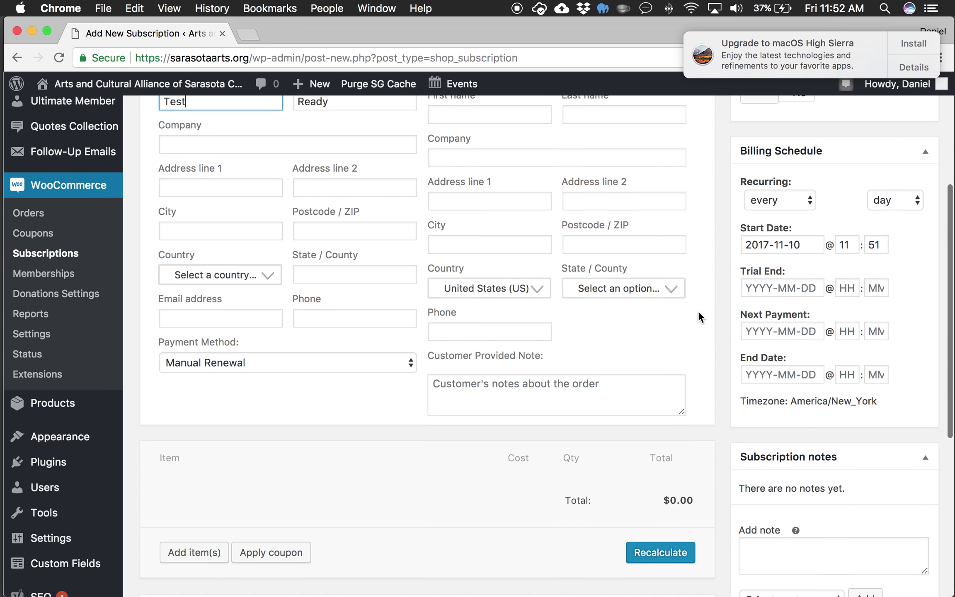
scroll(699, 316, "up", 5)
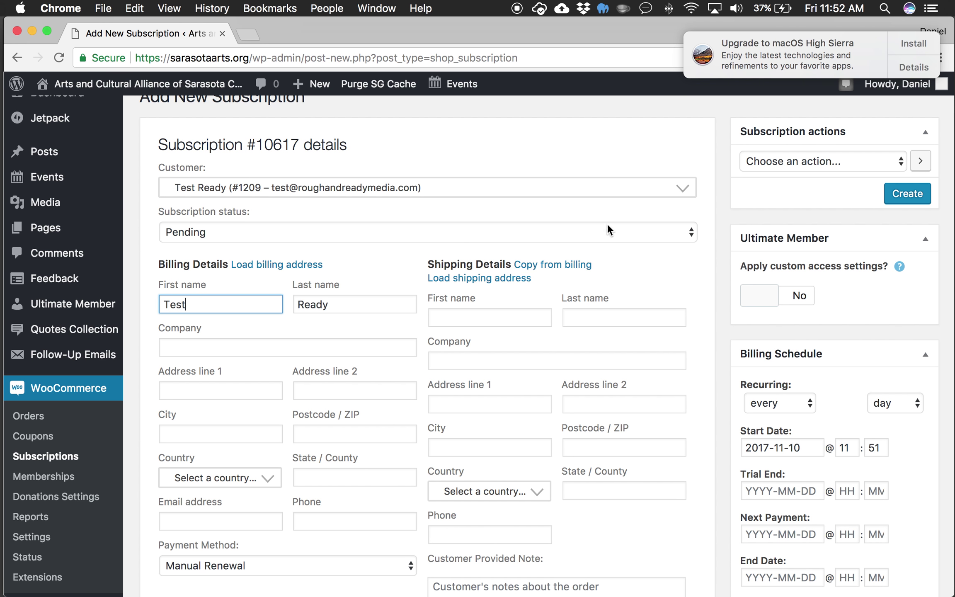
scroll(712, 258, "down", 5)
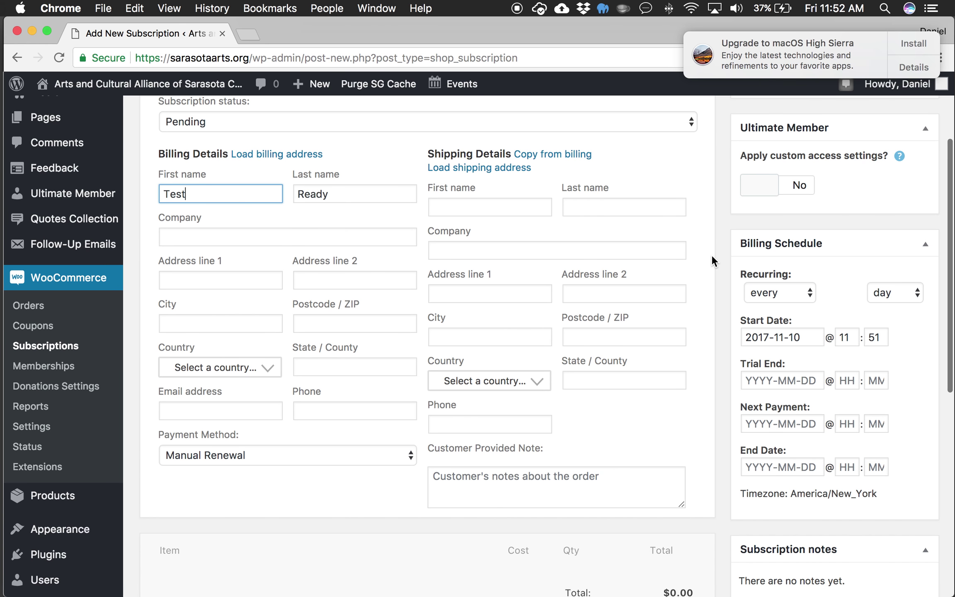
scroll(712, 257, "down", 4)
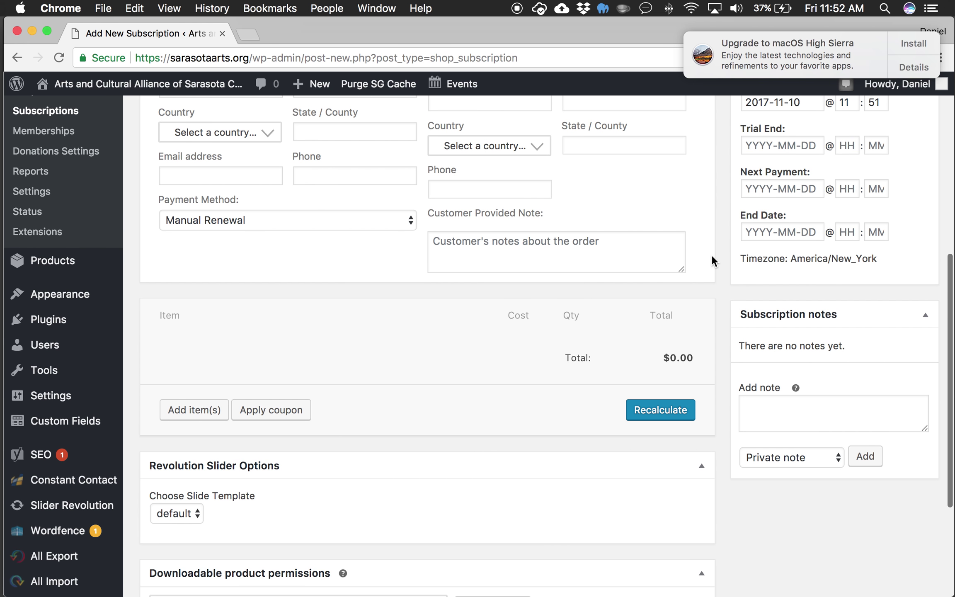
scroll(712, 257, "up", 6)
scroll(712, 257, "up", 3)
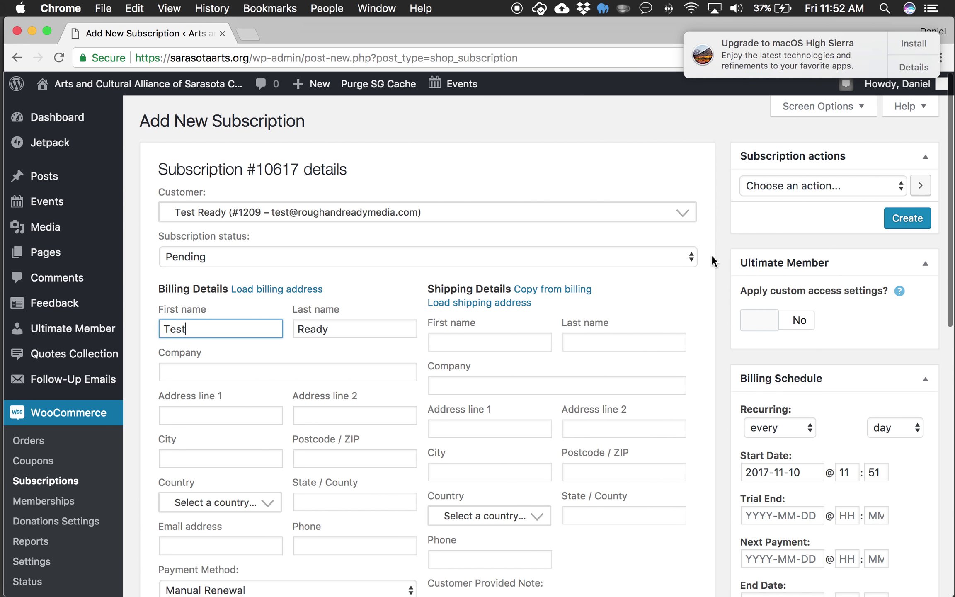
left_click(685, 254)
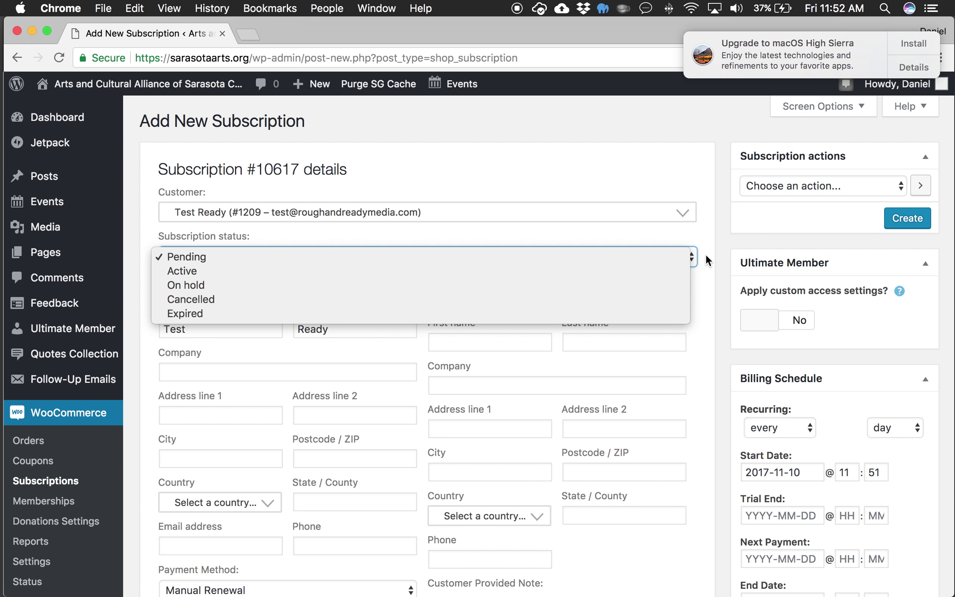
left_click(706, 255)
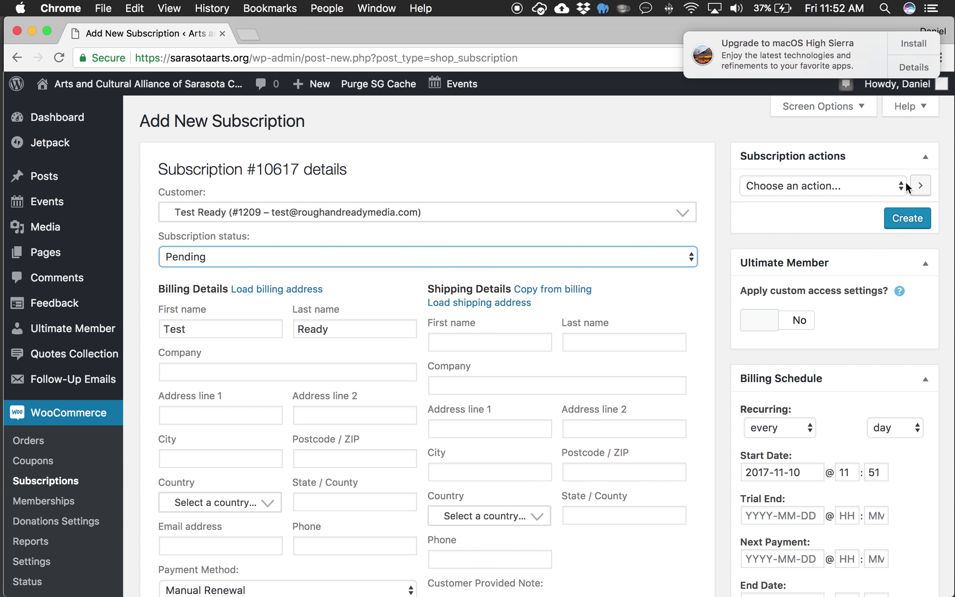
Step: Scroll down to the items box and start adding line items with Add item(s)
scroll(717, 311, "down", 4)
scroll(717, 311, "down", 3)
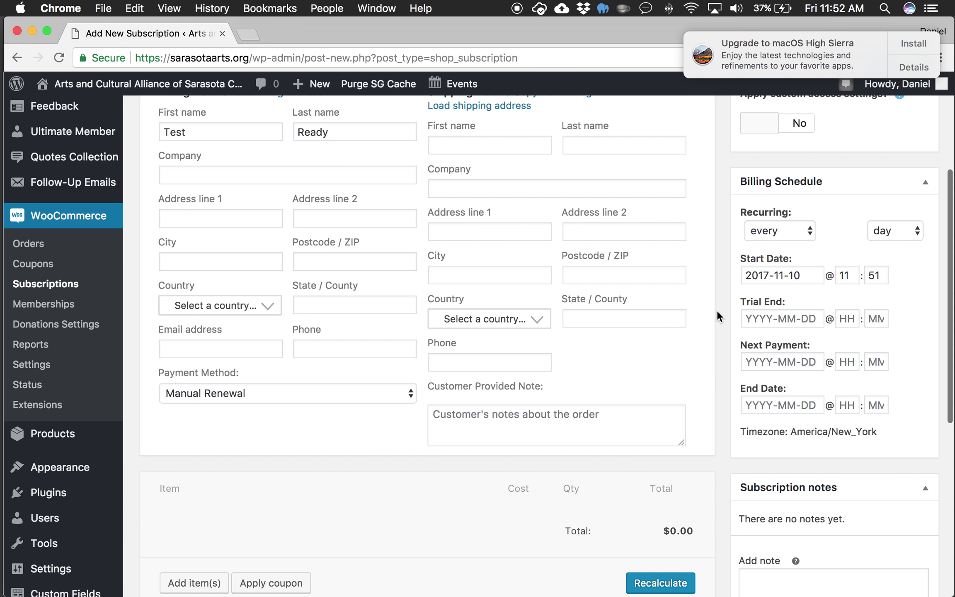
scroll(727, 412, "down", 5)
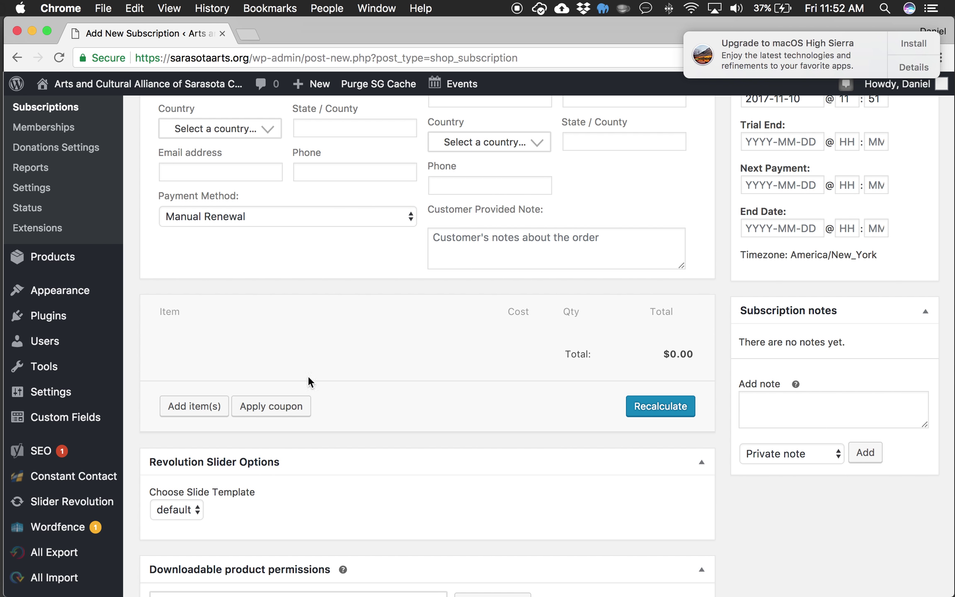
scroll(387, 339, "down", 1)
left_click(215, 392)
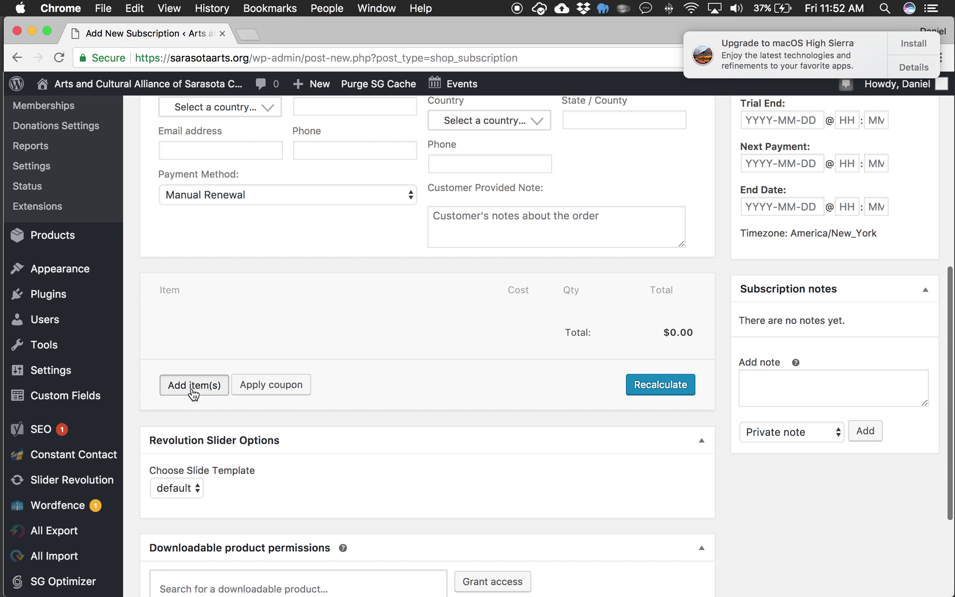
Step: Search 'individual' and add Individual Membership – Patron, $50 as a line item
left_click(415, 389)
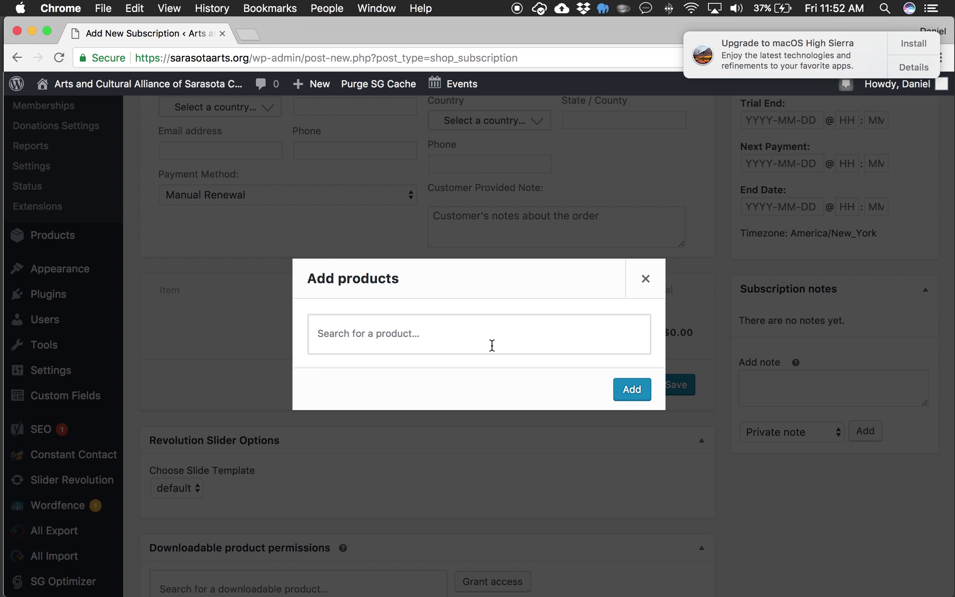
left_click(492, 345)
type("individual")
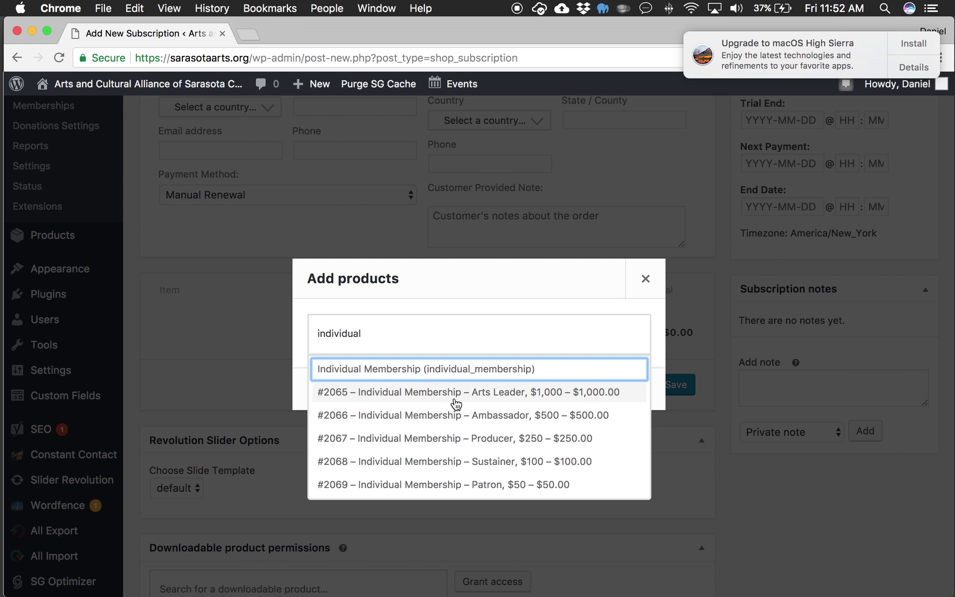
left_click(454, 493)
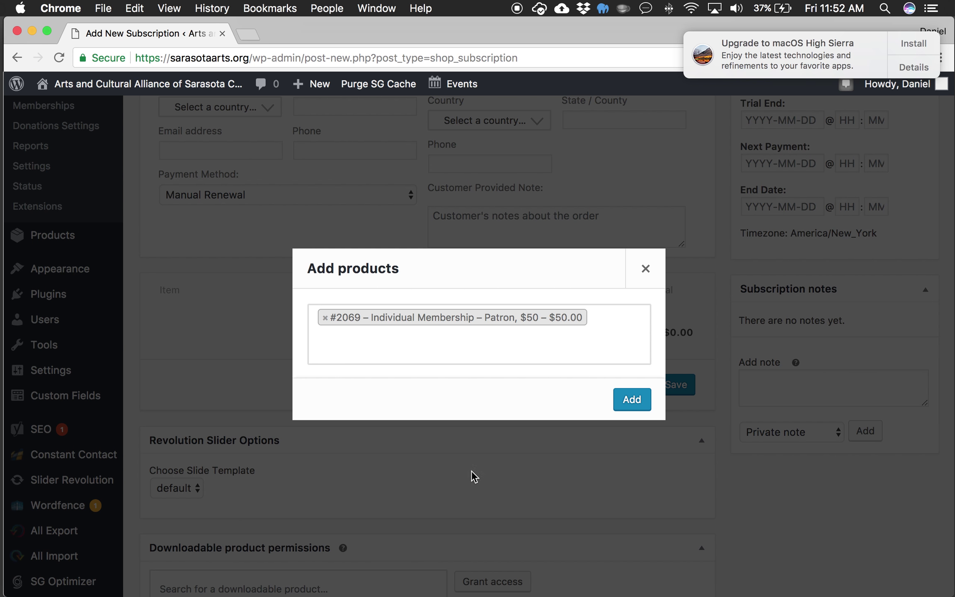
left_click(638, 399)
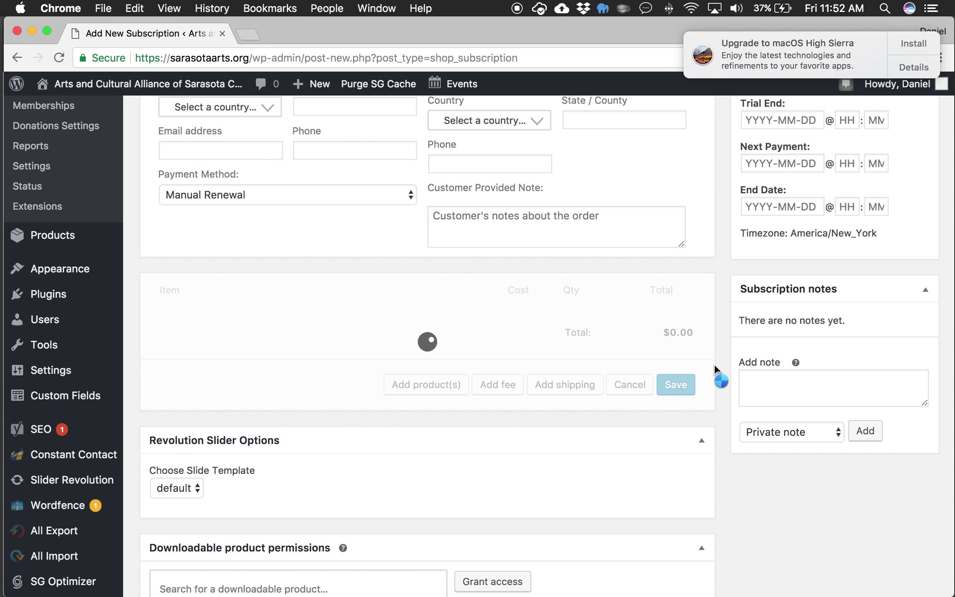
scroll(715, 364, "up", 1)
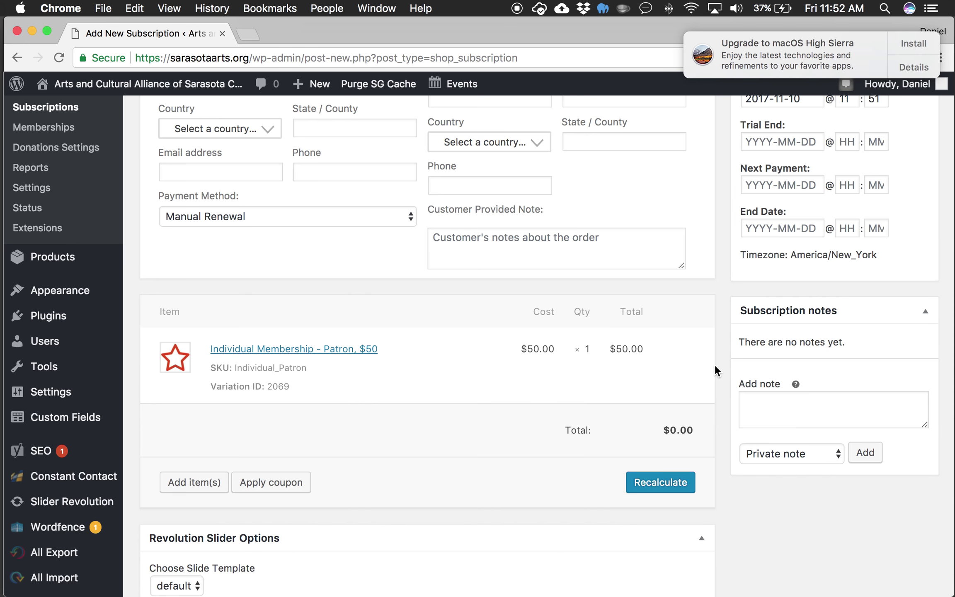
scroll(714, 364, "down", 1)
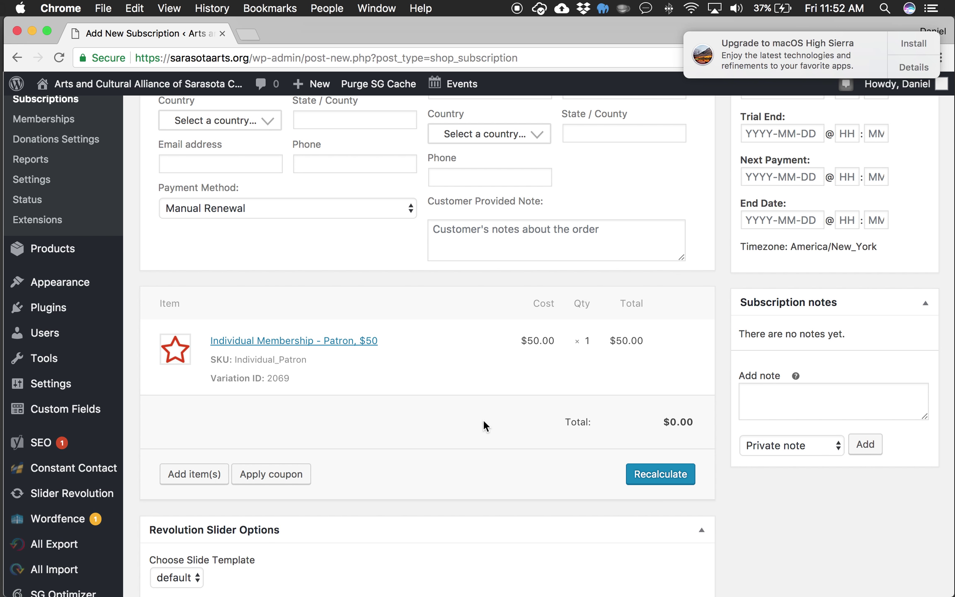
Step: Recalculate and confirm the subscription totals so the total reads $50.00
left_click(671, 473)
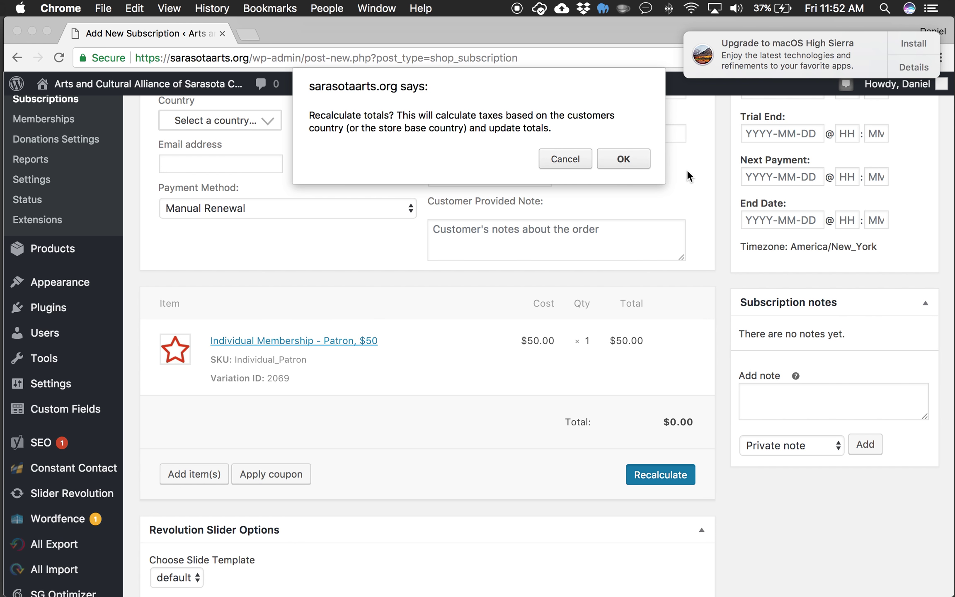
left_click(628, 158)
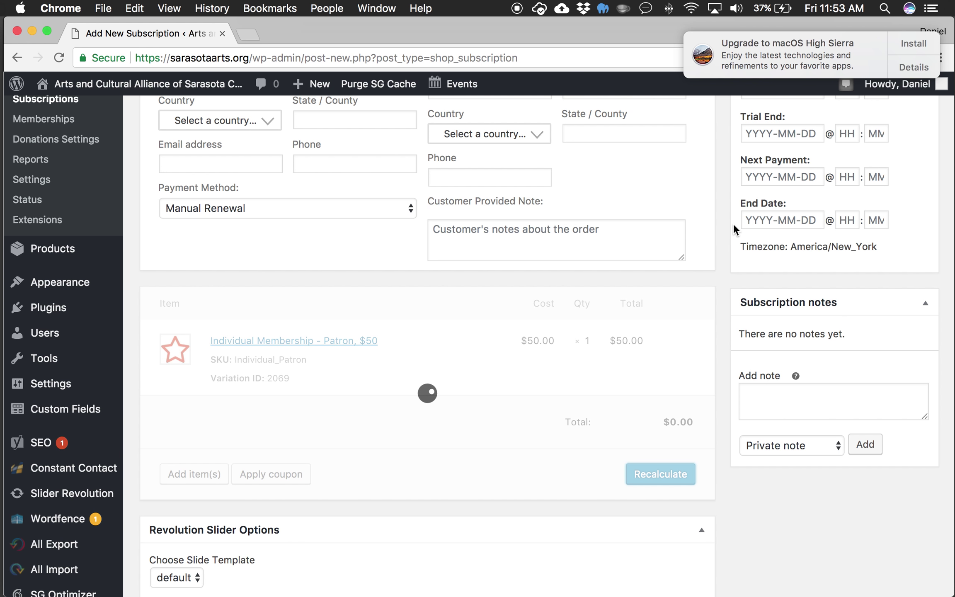
scroll(733, 222, "up", 2)
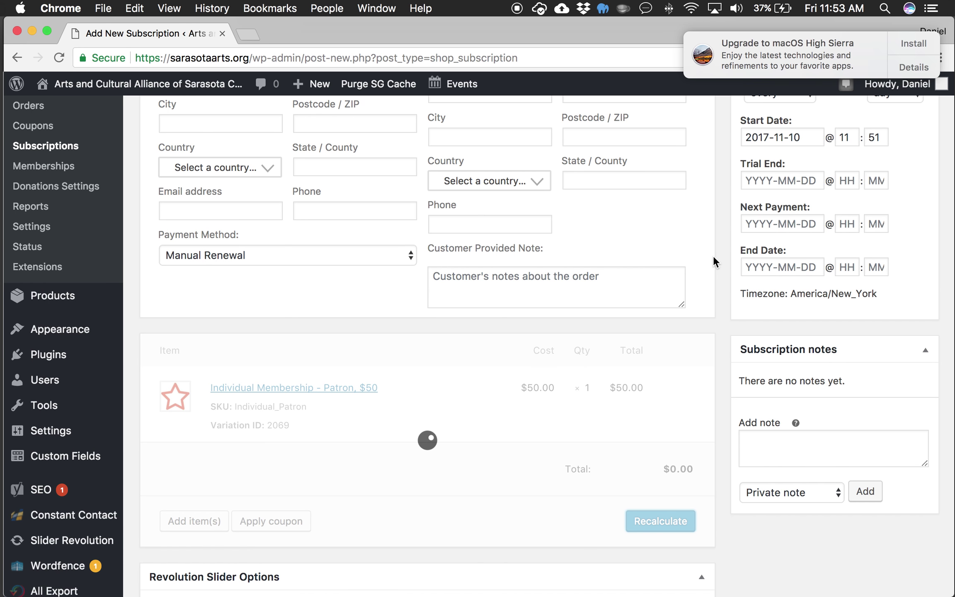
scroll(713, 262, "down", 5)
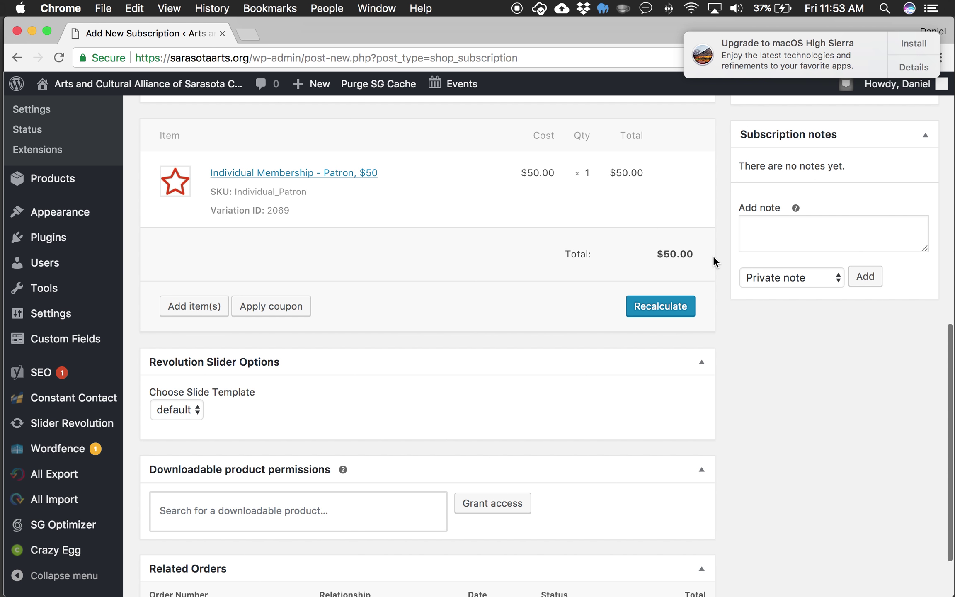
scroll(714, 260, "up", 10)
scroll(713, 260, "up", 2)
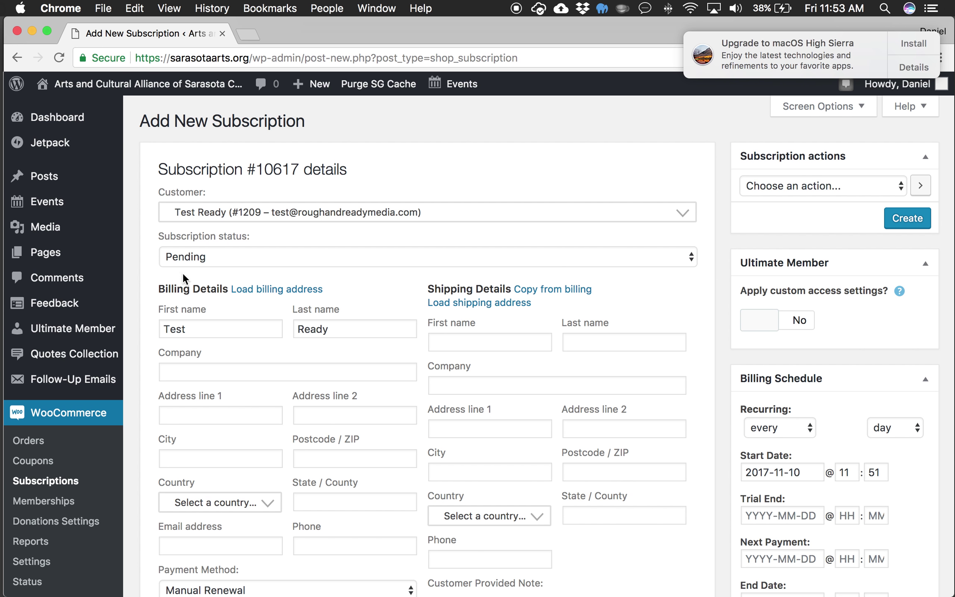
left_click(690, 255)
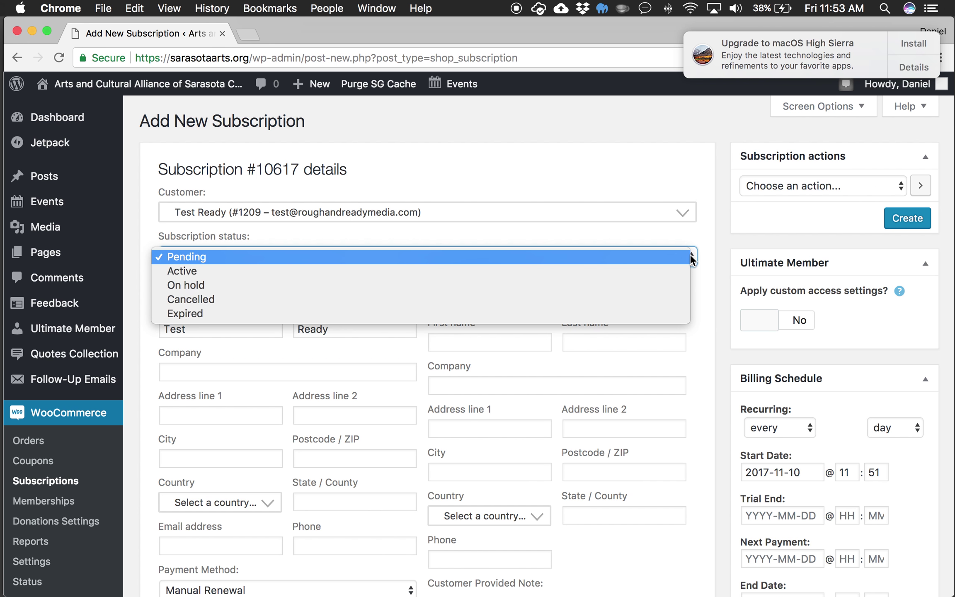
left_click(726, 244)
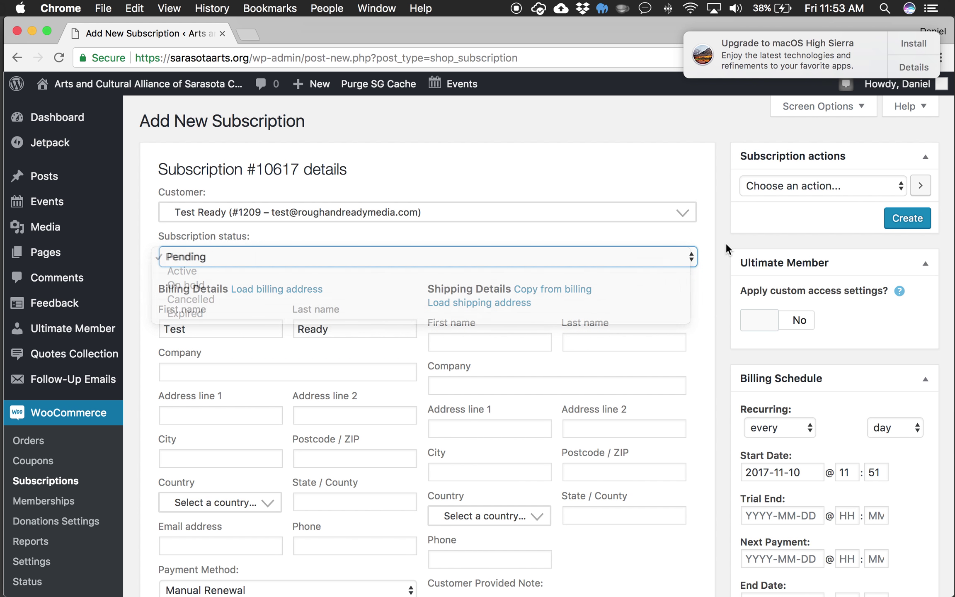
scroll(724, 277, "down", 3)
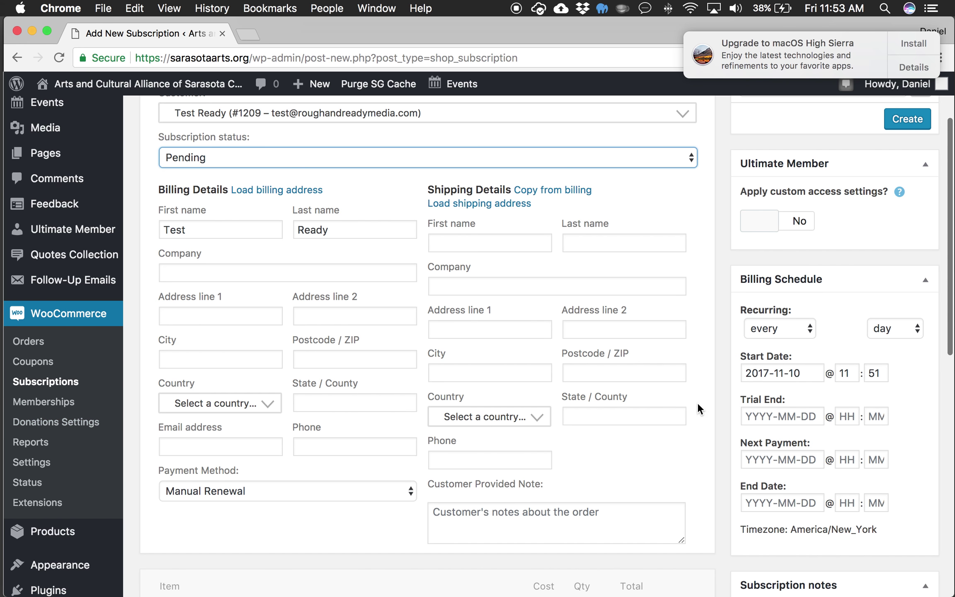
scroll(705, 411, "down", 1)
left_click(408, 474)
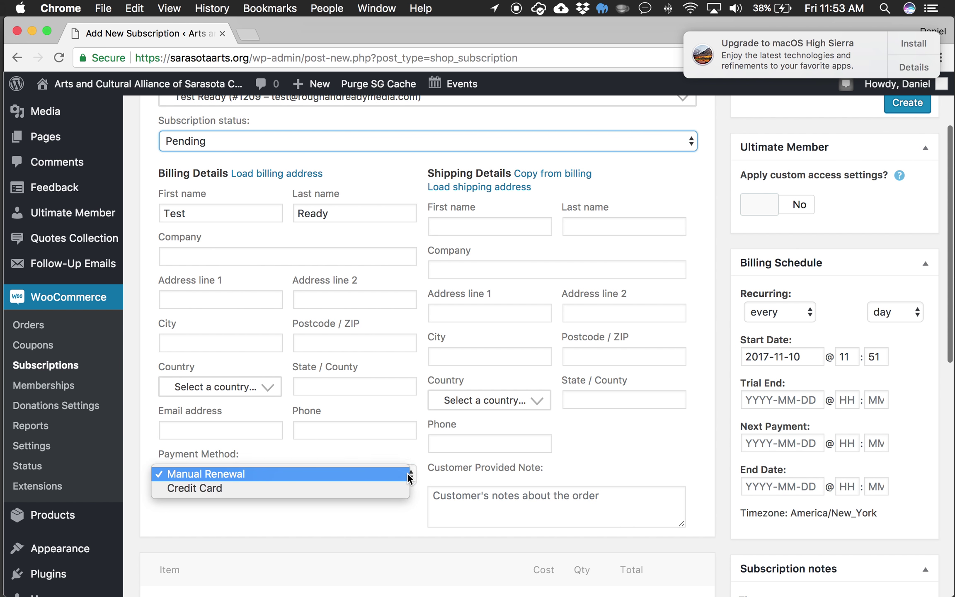
left_click(338, 488)
scroll(476, 534, "down", 5)
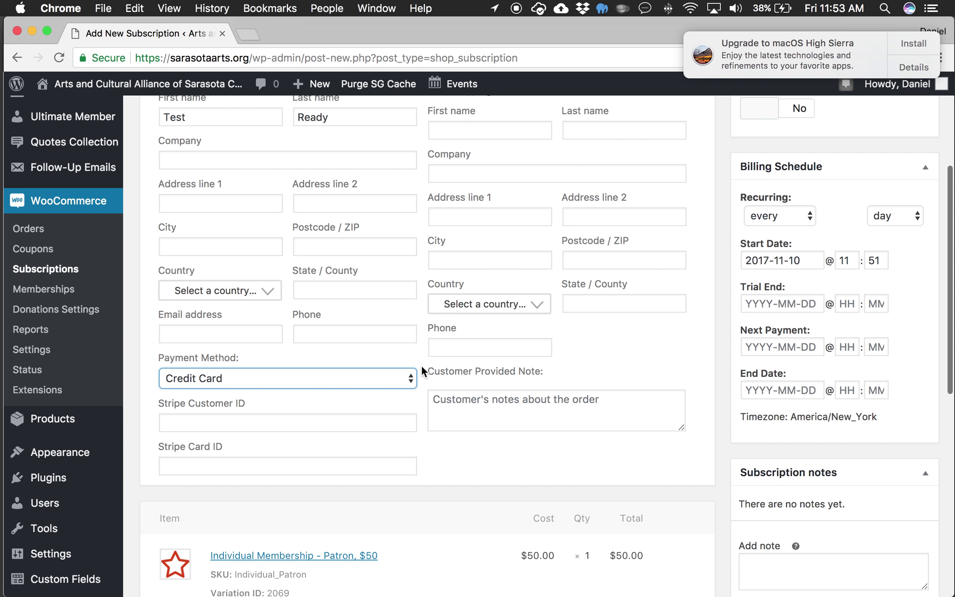
scroll(421, 365, "up", 3)
scroll(416, 359, "up", 4)
scroll(416, 365, "down", 5)
left_click(411, 419)
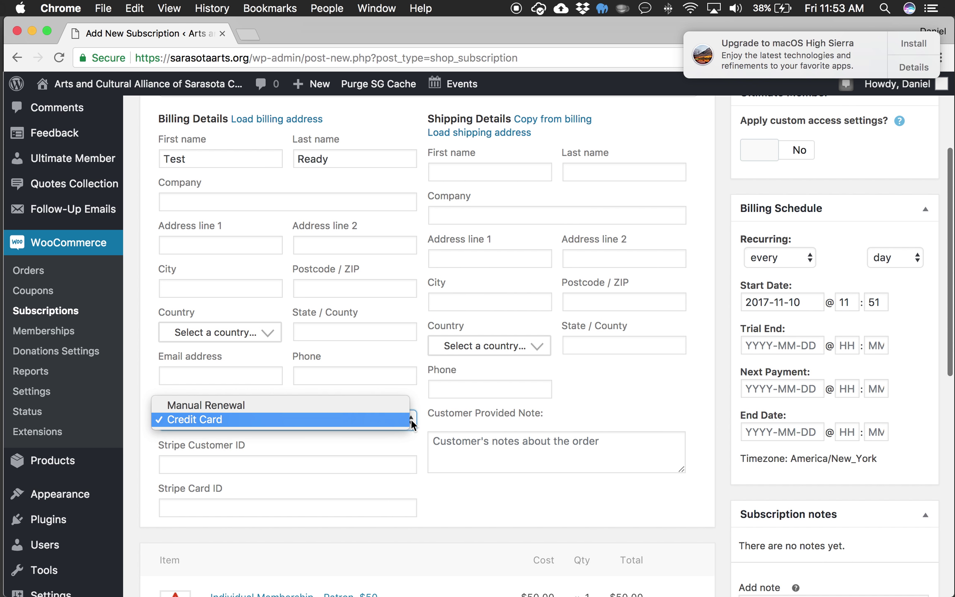
left_click(401, 407)
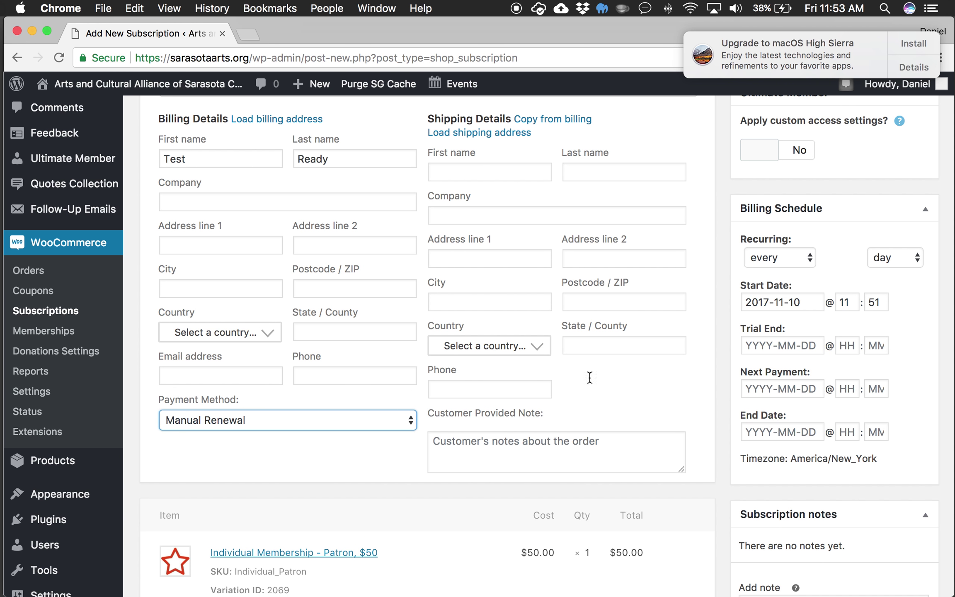
scroll(727, 378, "down", 4)
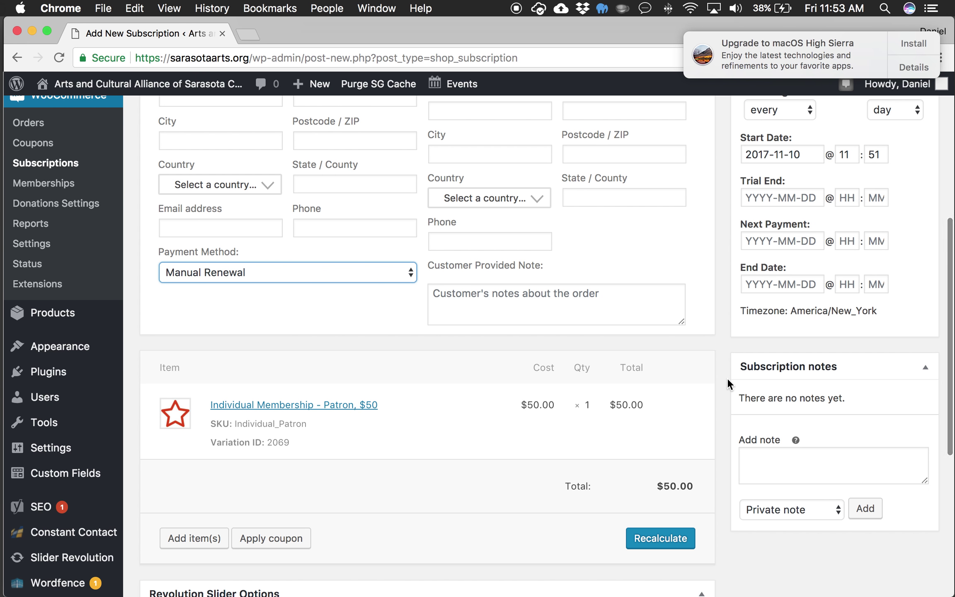
scroll(727, 378, "up", 6)
scroll(727, 377, "up", 2)
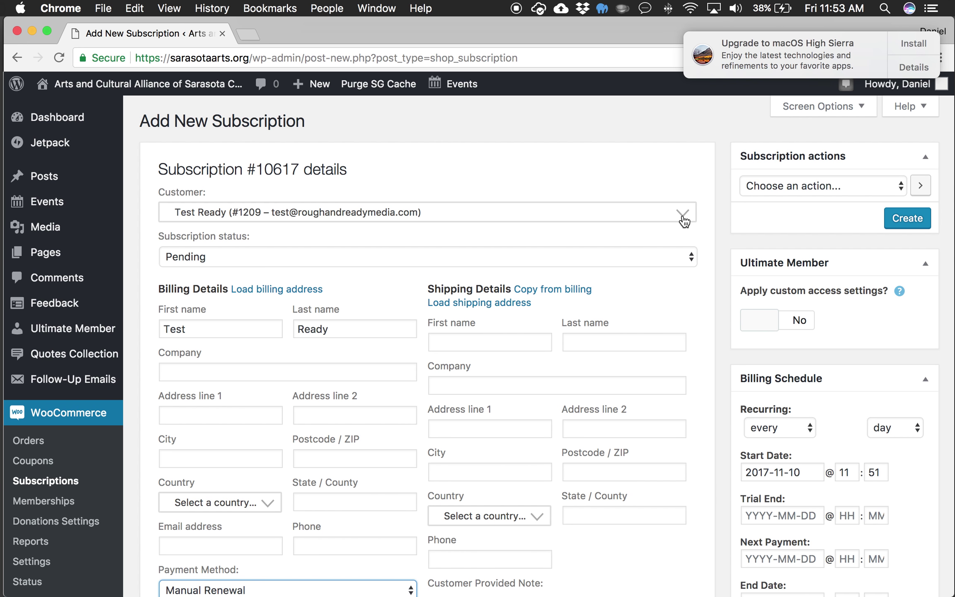
scroll(683, 221, "down", 5)
scroll(683, 220, "up", 4)
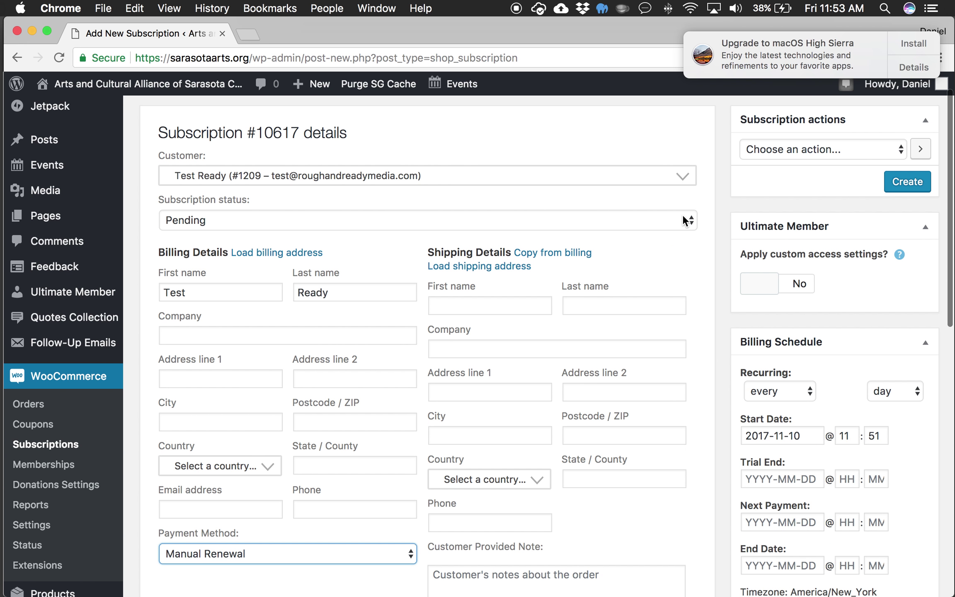
scroll(569, 190, "up", 1)
scroll(569, 191, "down", 3)
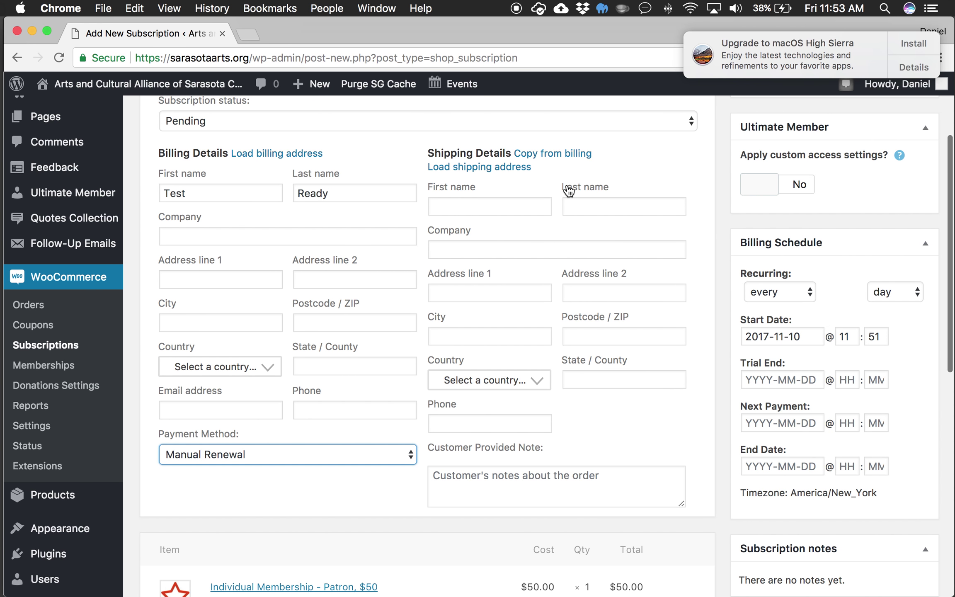
scroll(568, 190, "down", 3)
scroll(569, 190, "up", 6)
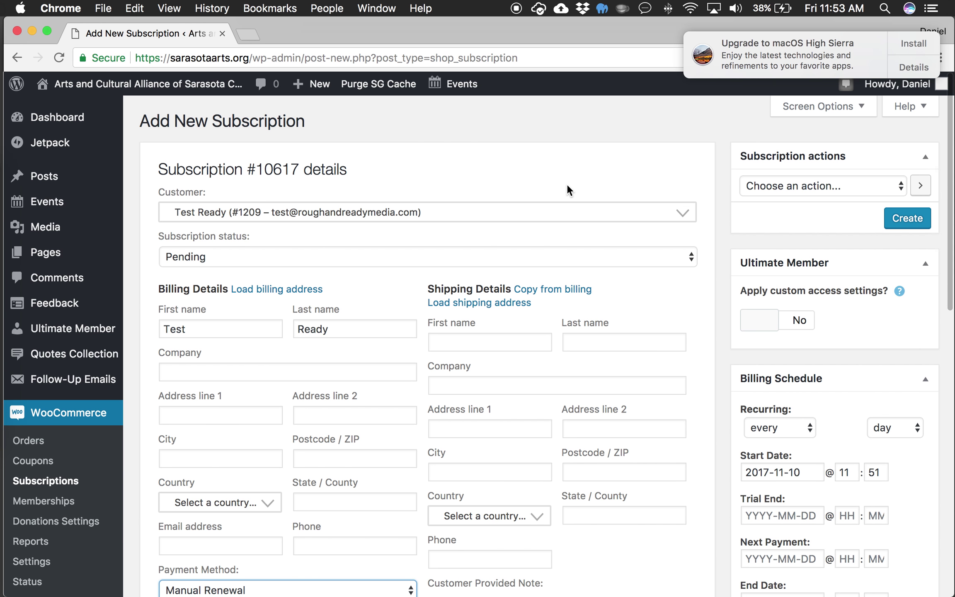
key("ctrl+Up")
left_click(546, 161)
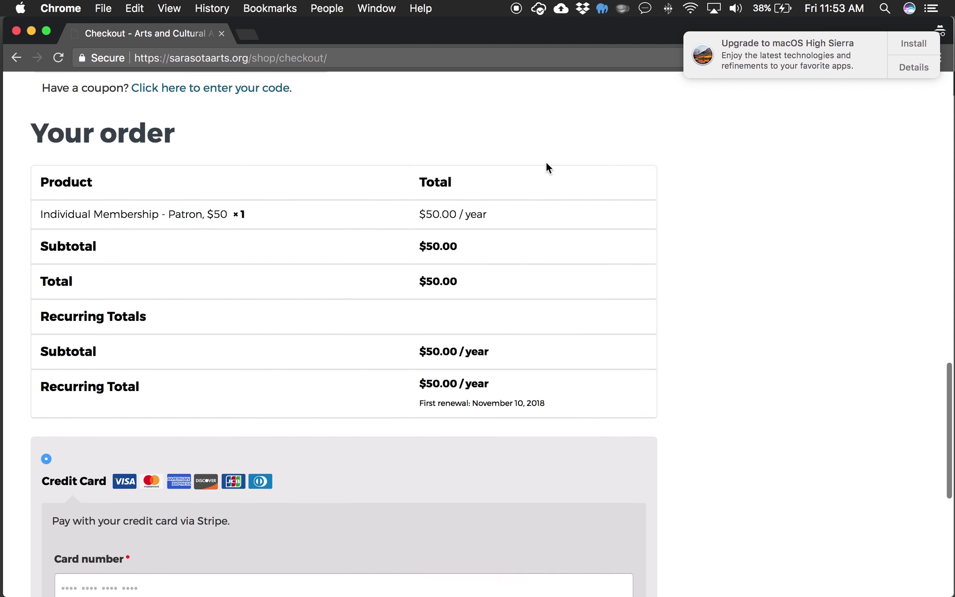
scroll(546, 165, "up", 15)
mouse_move(521, 286)
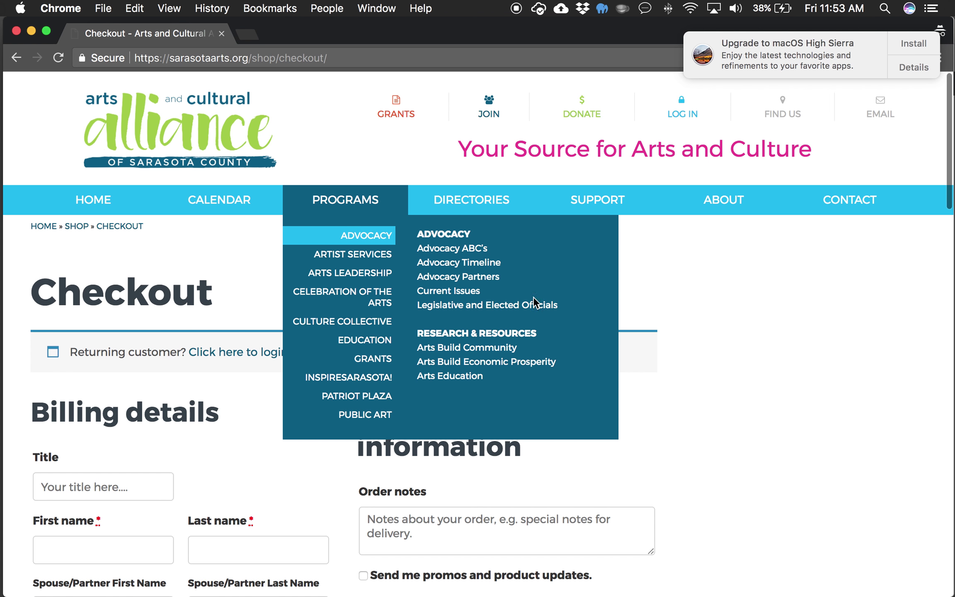
scroll(724, 402, "down", 1)
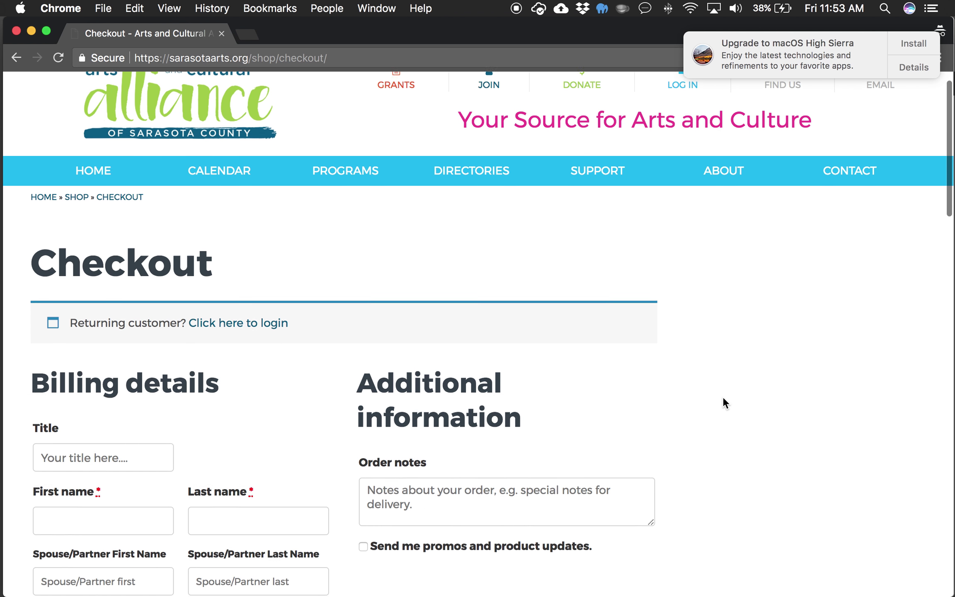
scroll(723, 398, "down", 1)
scroll(723, 398, "down", 6)
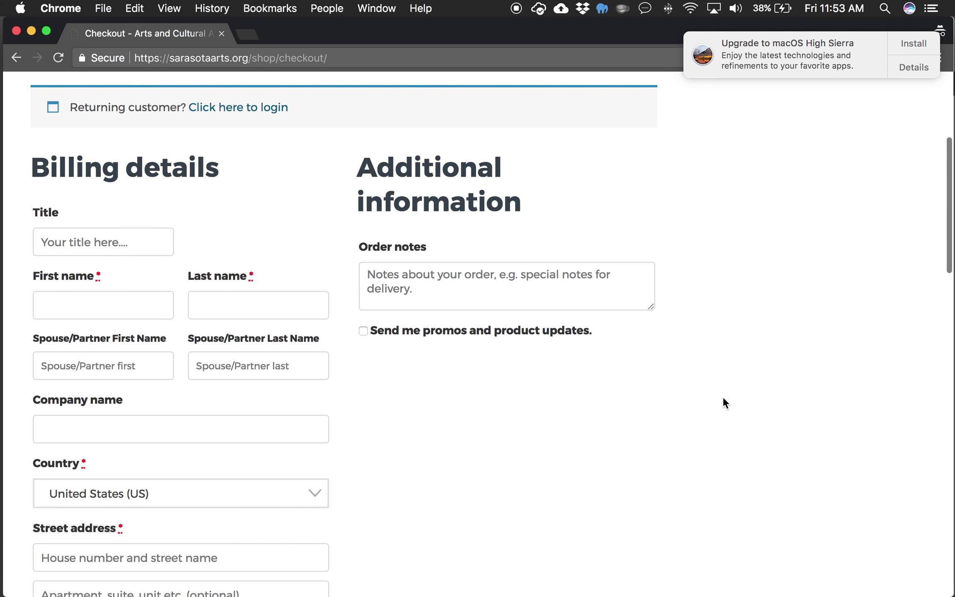
scroll(723, 398, "down", 8)
scroll(724, 398, "up", 3)
scroll(723, 398, "up", 4)
key("ctrl+Up")
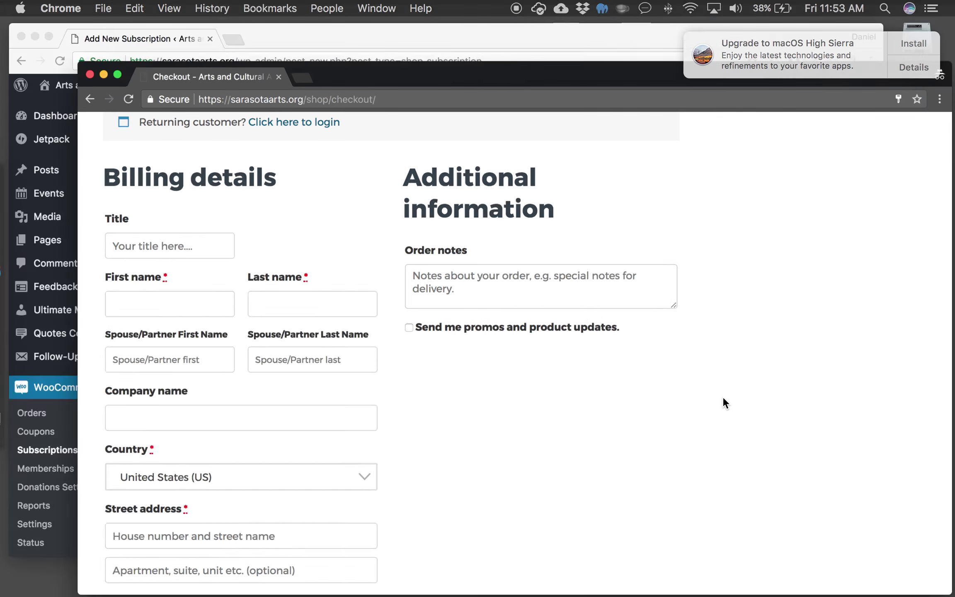
left_click(429, 189)
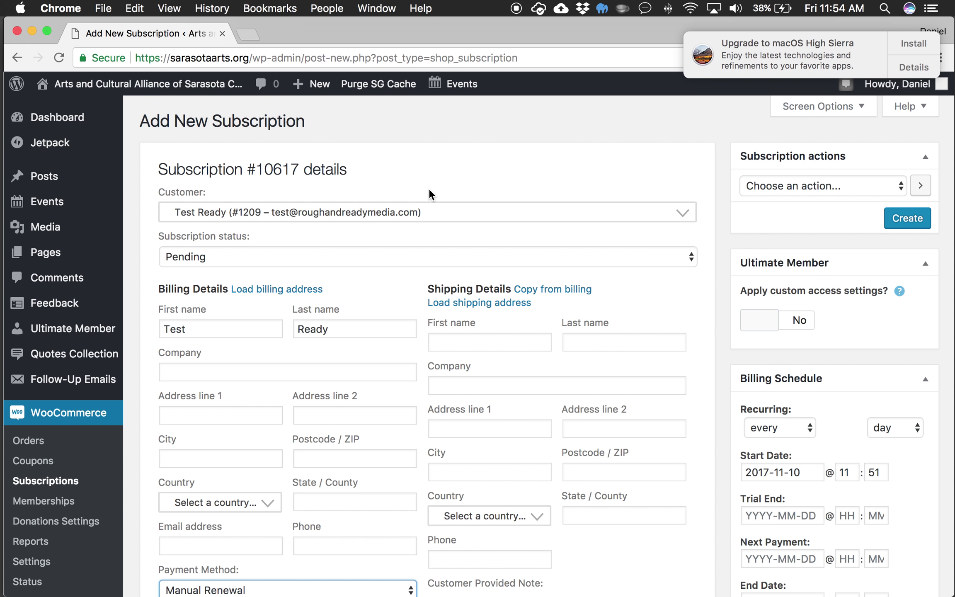